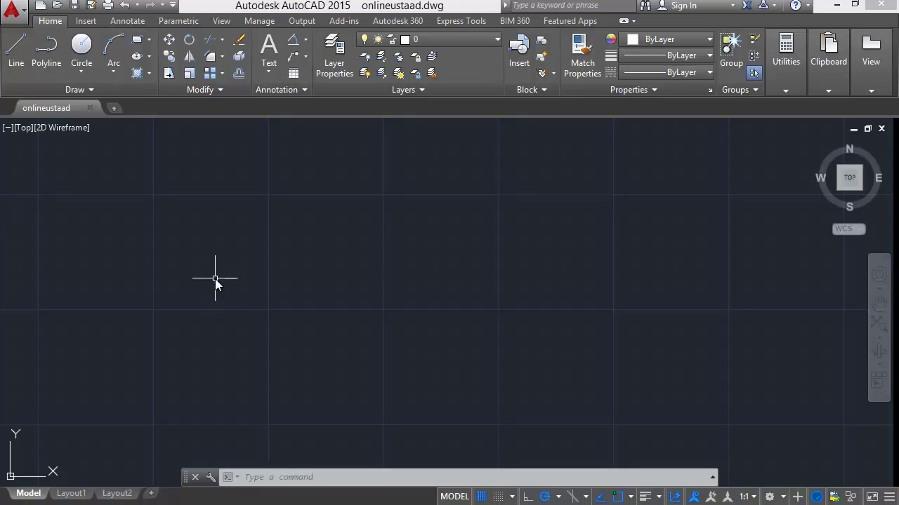
- Draw a 10-foot horizontal line at 0° from a picked start point using the L command
type("l")
key("Return")
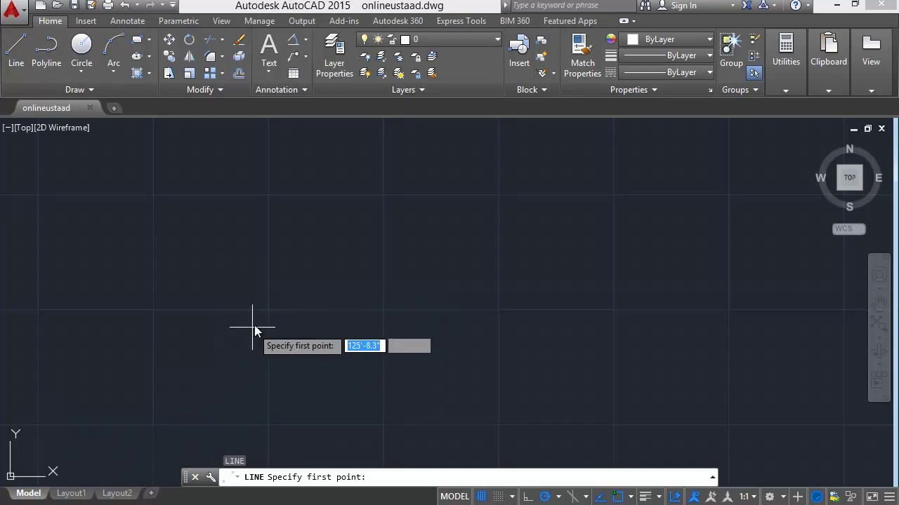
left_click(267, 309)
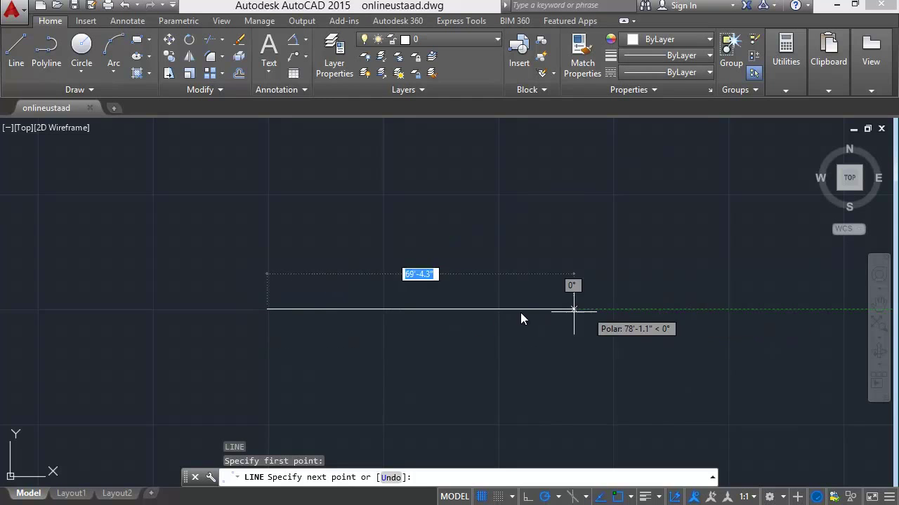
scroll(309, 317, "up", 2)
scroll(309, 319, "up", 2)
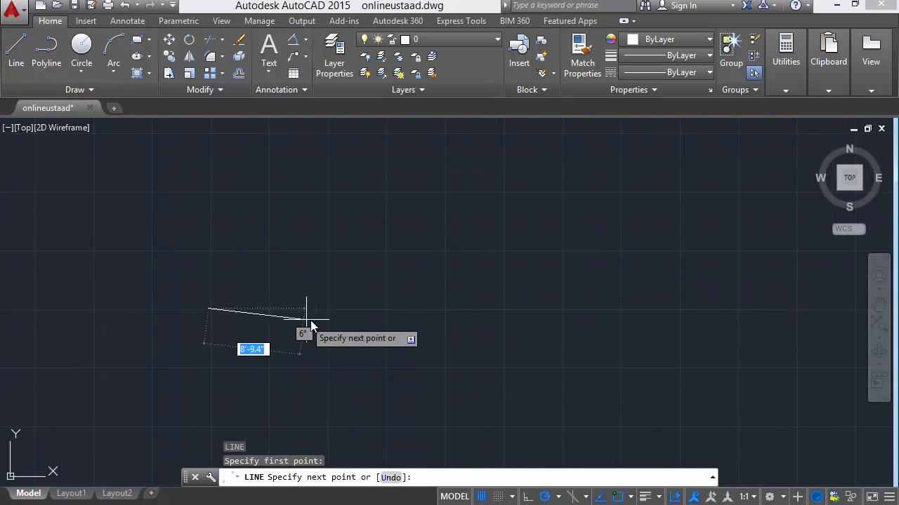
scroll(323, 316, "up", 2)
scroll(322, 317, "up", 2)
middle_click_drag(323, 319, 417, 301)
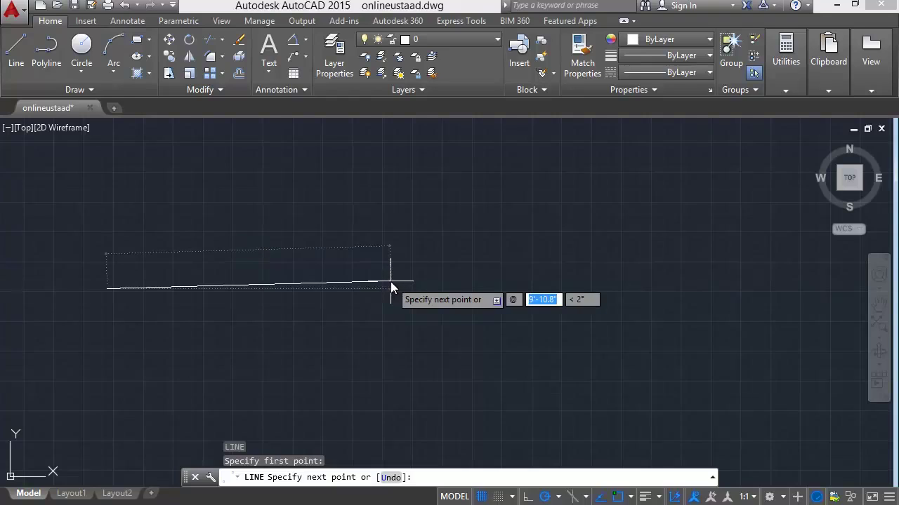
type("10")
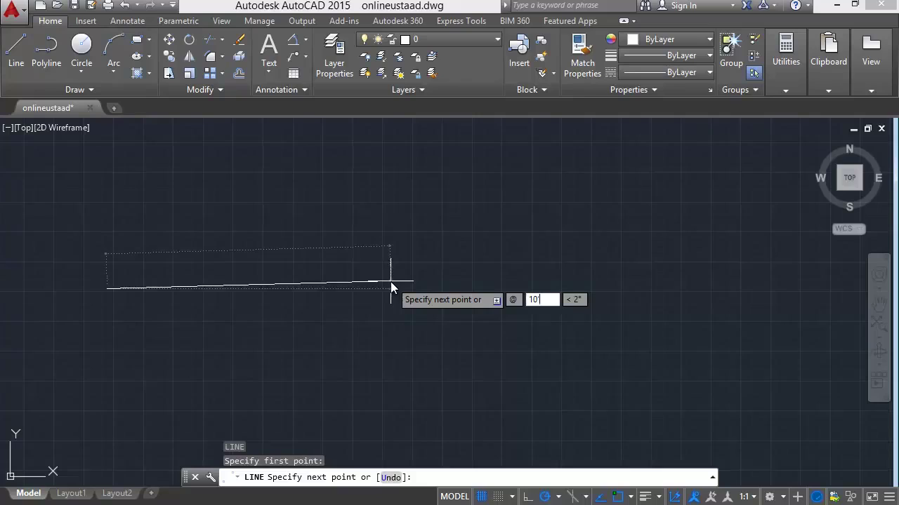
key("Tab")
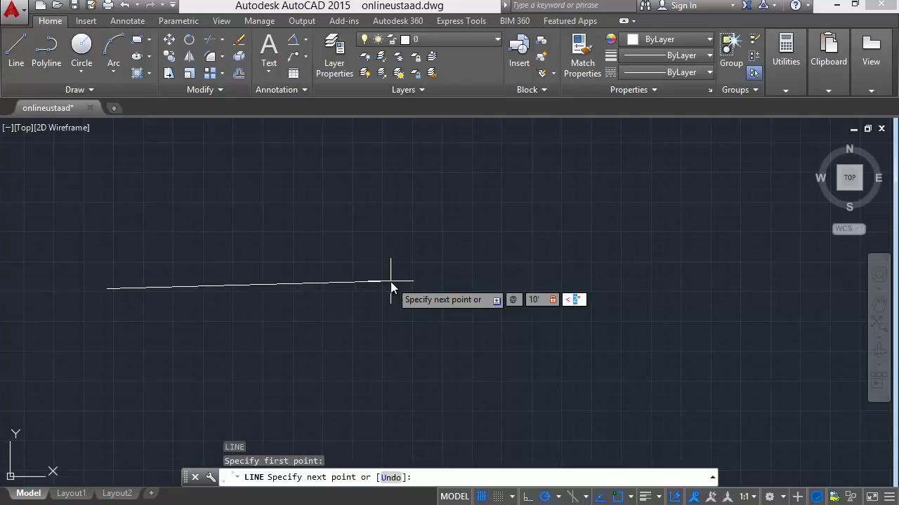
type("0")
key("Return")
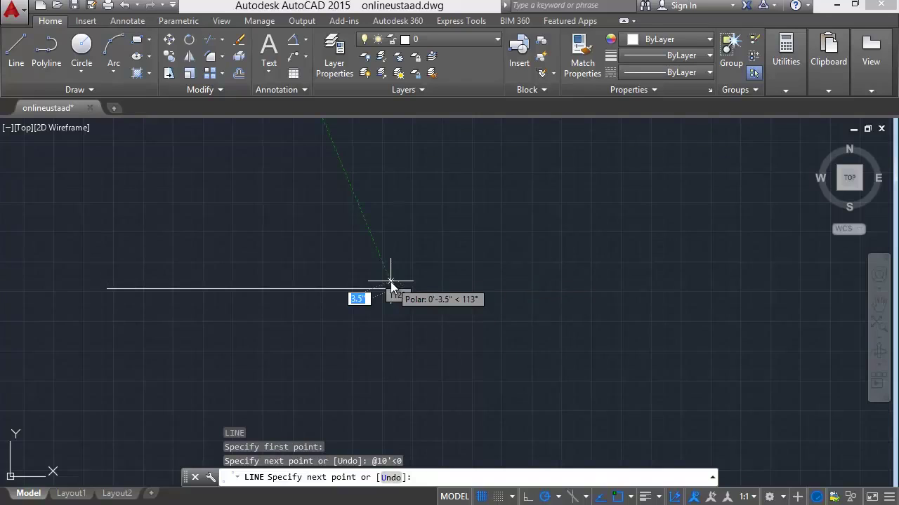
key("Escape")
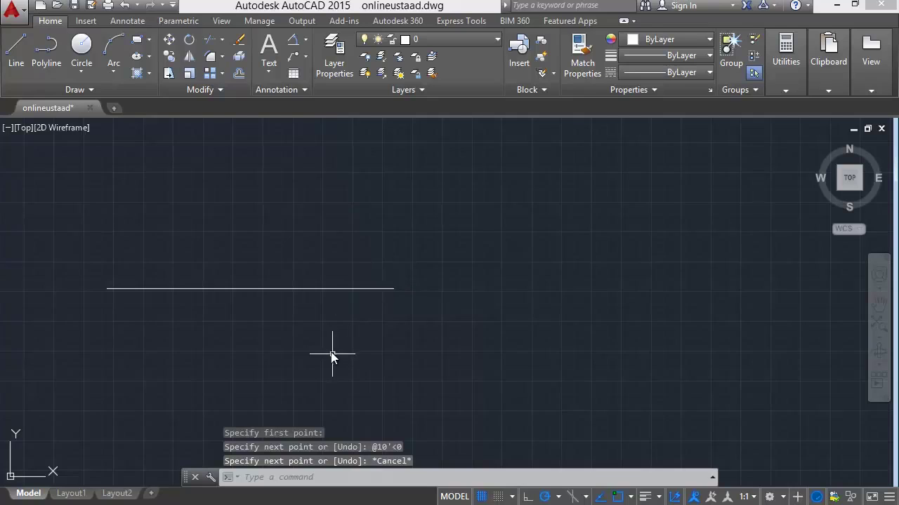
- Save, then draw the left, bottom and right sides down, across and up from the line's left end
key("ctrl+s")
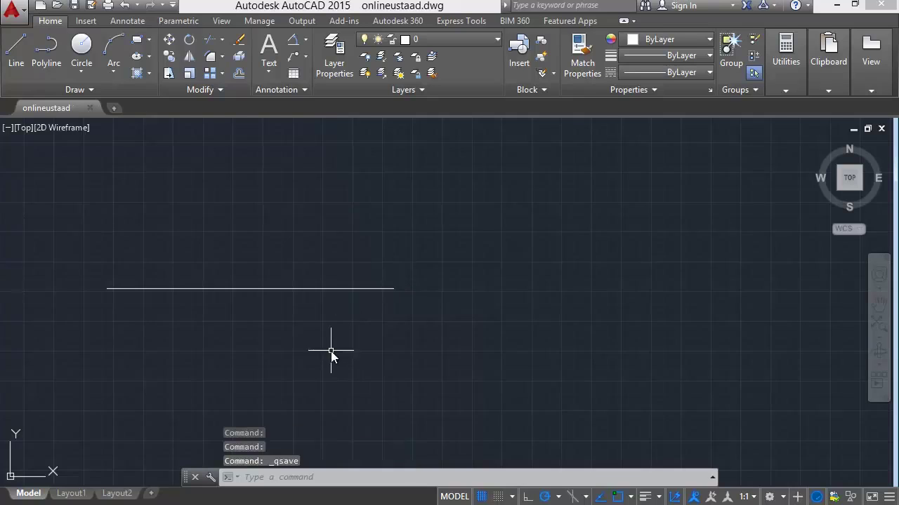
scroll(305, 349, "down", 1)
middle_click_drag(284, 345, 259, 280)
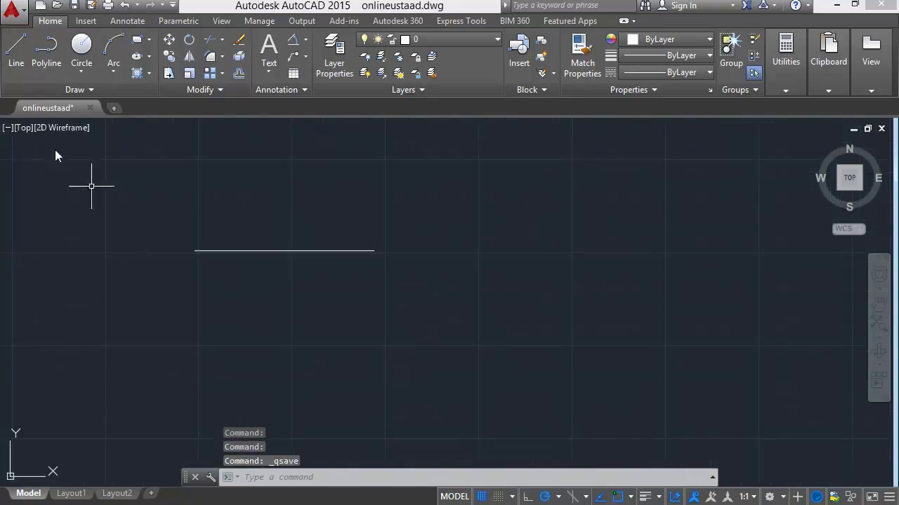
left_click(19, 66)
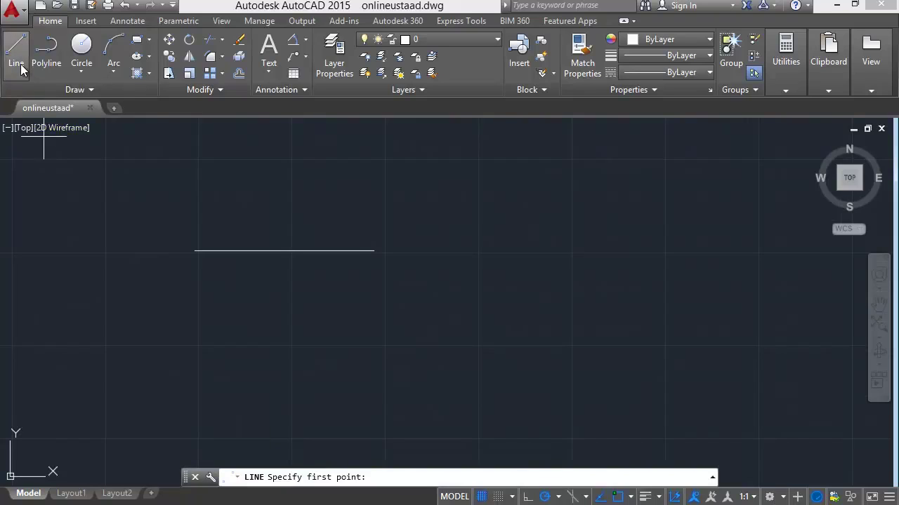
left_click(195, 251)
left_click(194, 406)
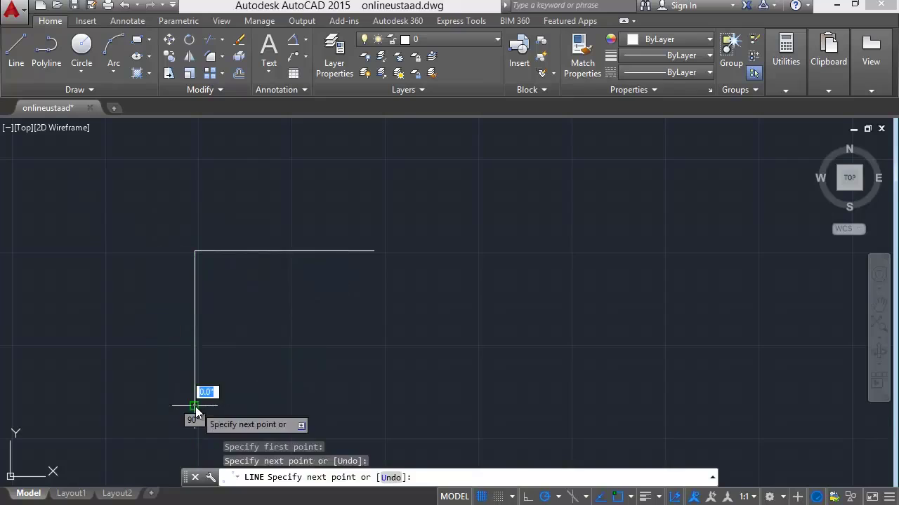
left_click(394, 405)
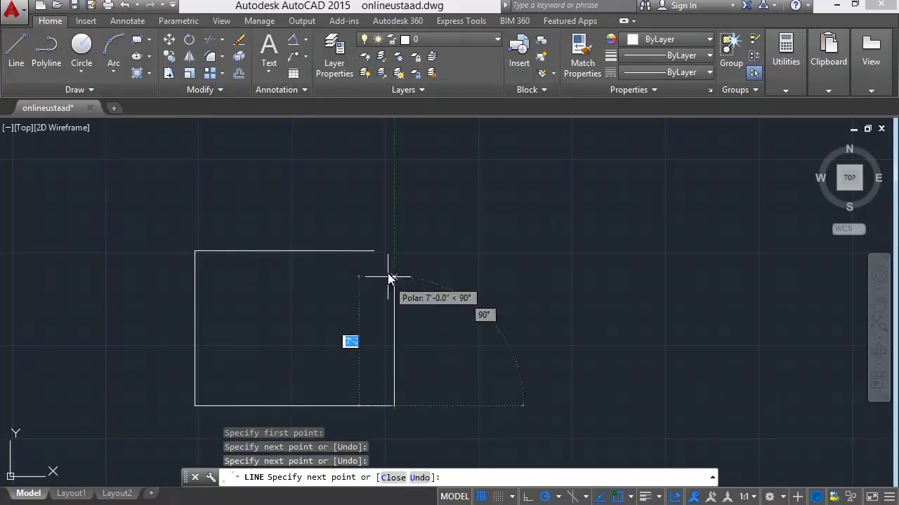
left_click(392, 237)
key("Escape")
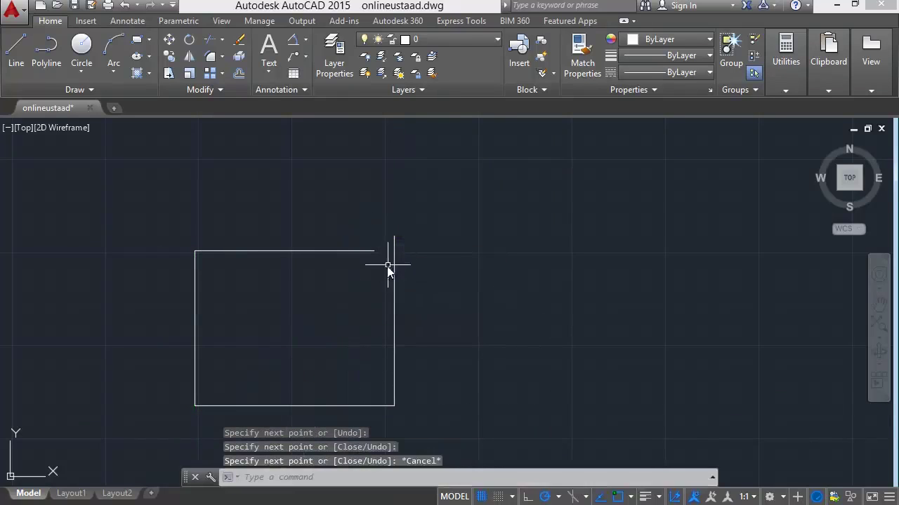
- Stretch the top line's right endpoint past the right side and save the drawing
left_click(365, 251)
left_click(373, 251)
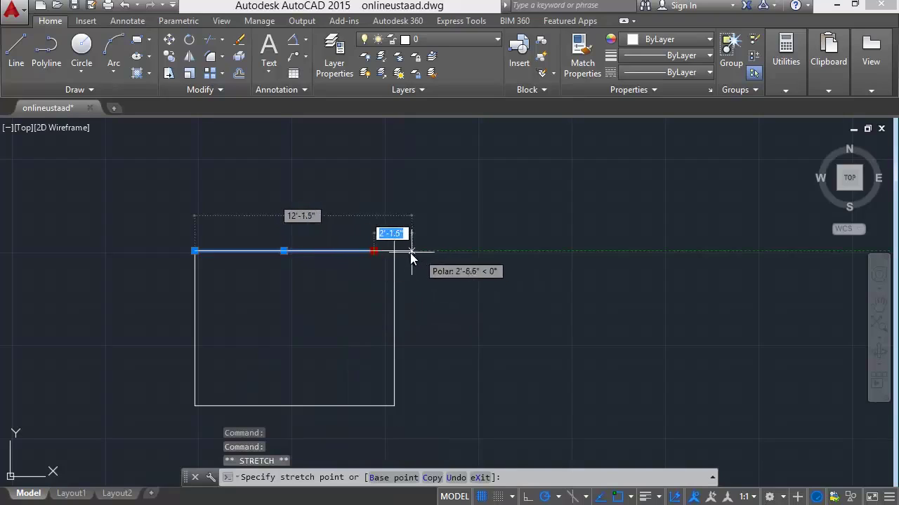
left_click(395, 251)
key("Escape")
scroll(395, 261, "up", 2)
scroll(395, 262, "up", 2)
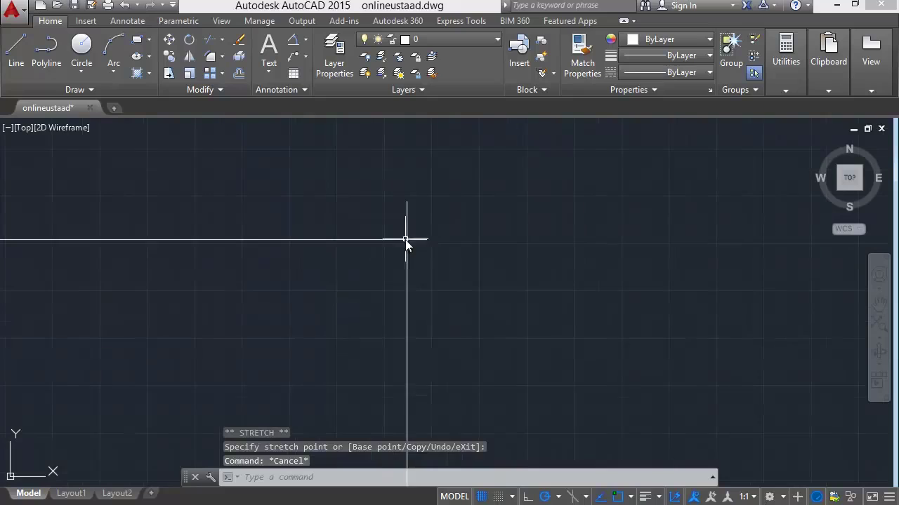
key("ctrl+s")
scroll(324, 281, "down", 4)
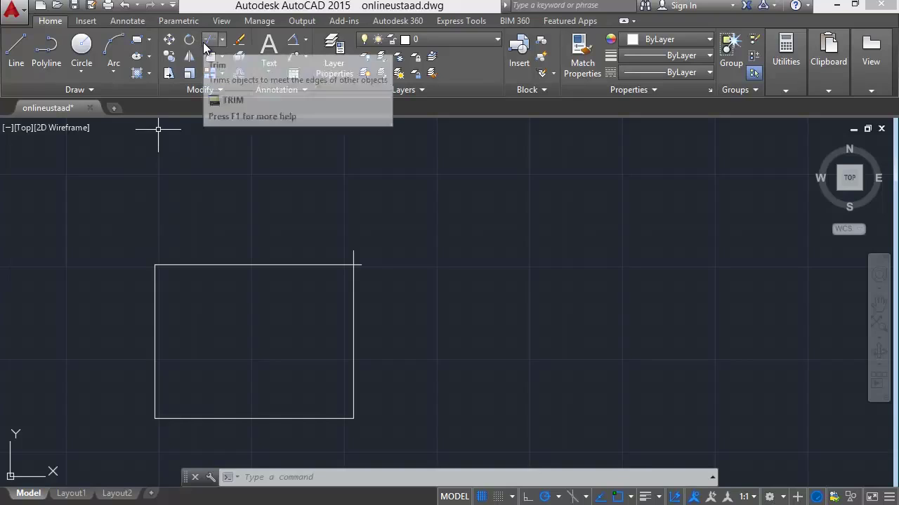
- Trim the overhanging stub at the rectangle's top-right corner, using all objects as cutting edges
left_click(221, 40)
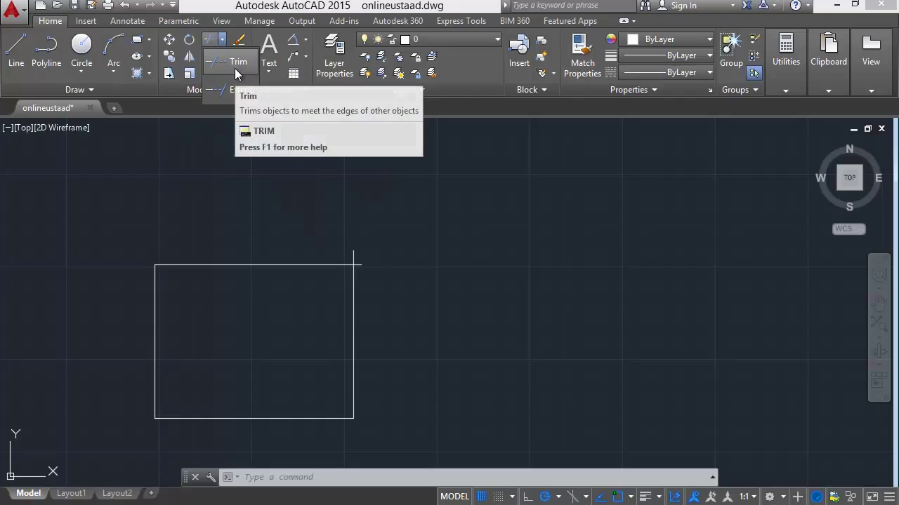
left_click(236, 71)
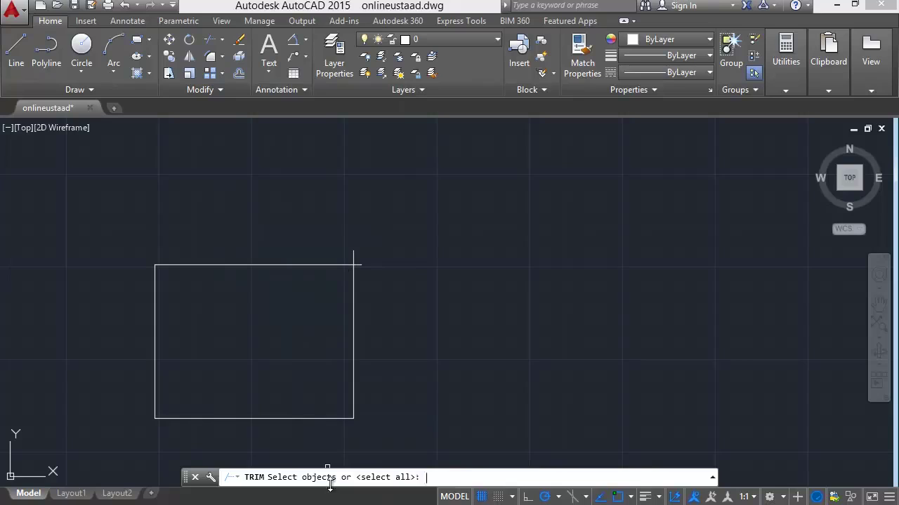
key("Return")
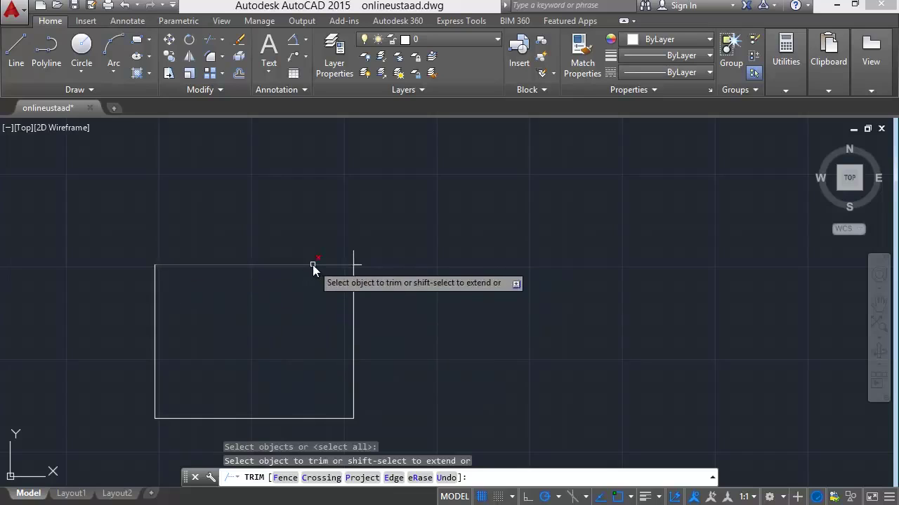
left_click(352, 258)
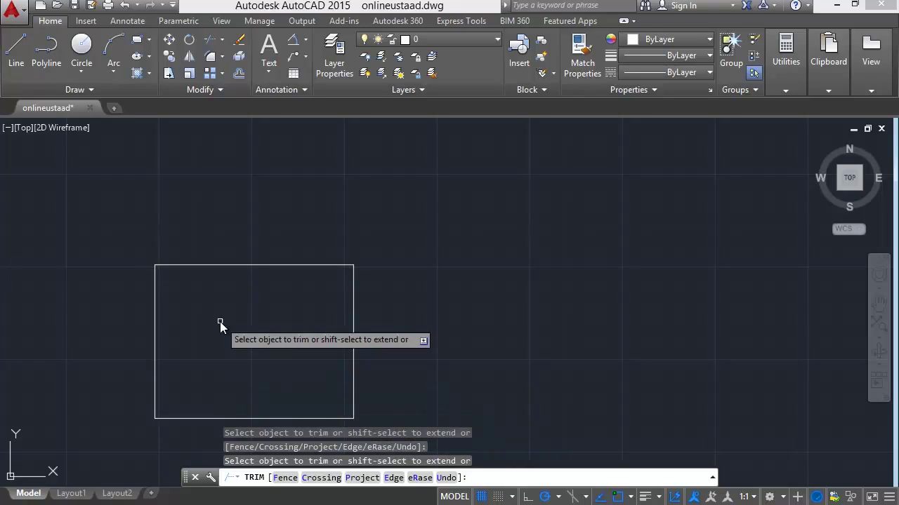
left_click(165, 269)
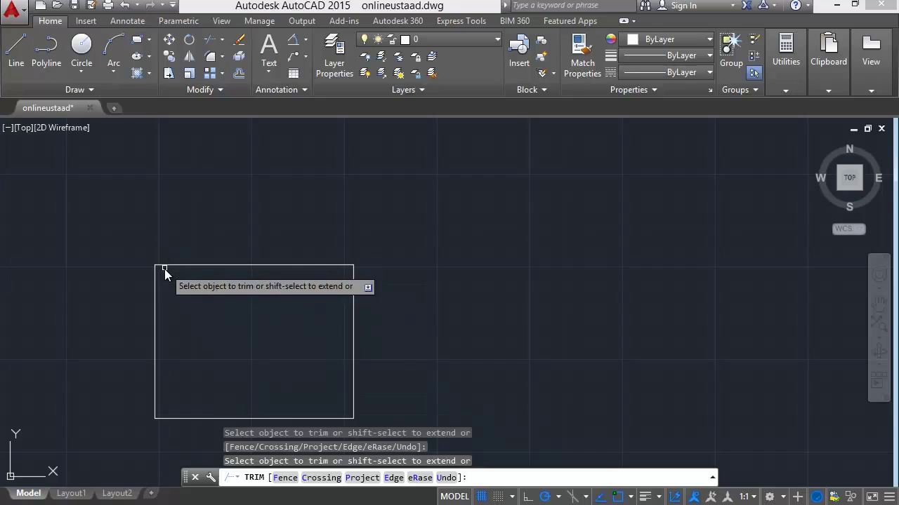
key("Escape")
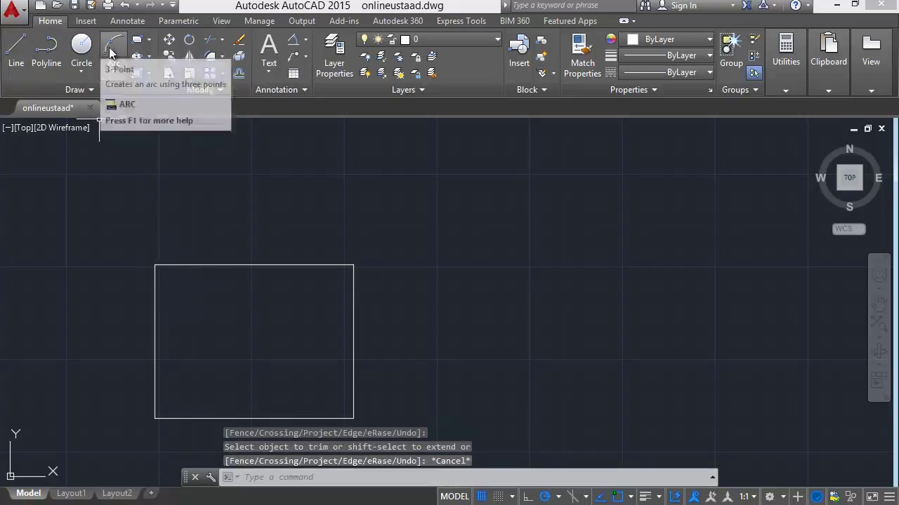
- Draw a second rectangle overlapping the right side of the first one
left_click(138, 39)
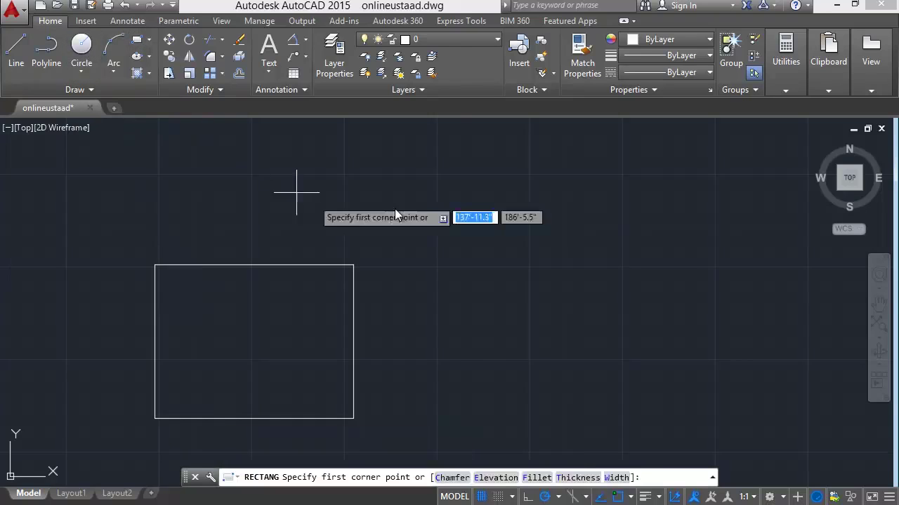
left_click(449, 215)
left_click(263, 348)
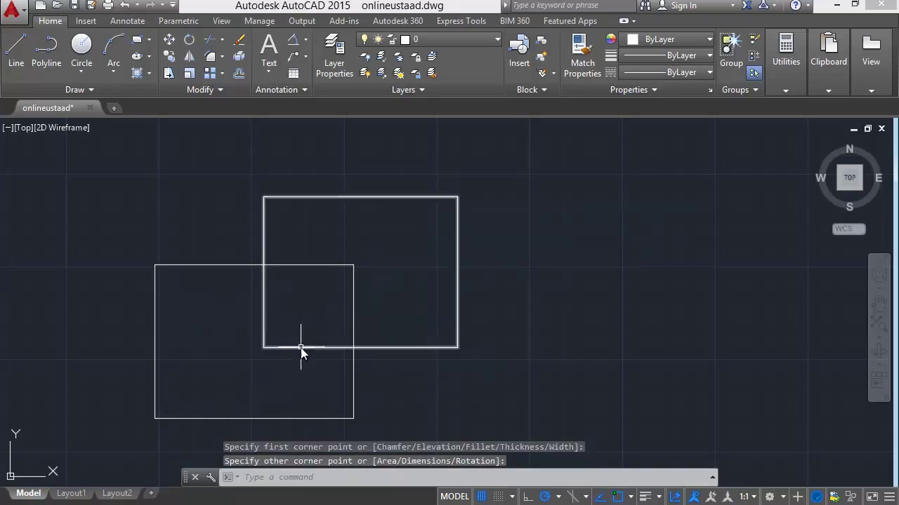
- Trim the overlapping inner edges of both rectangles with TR, leaving one stepped outline
type("tr")
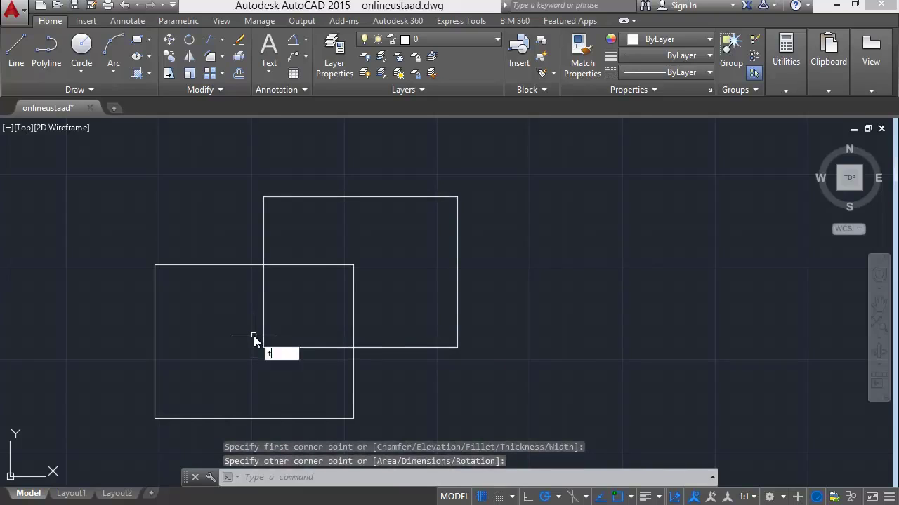
key("Return")
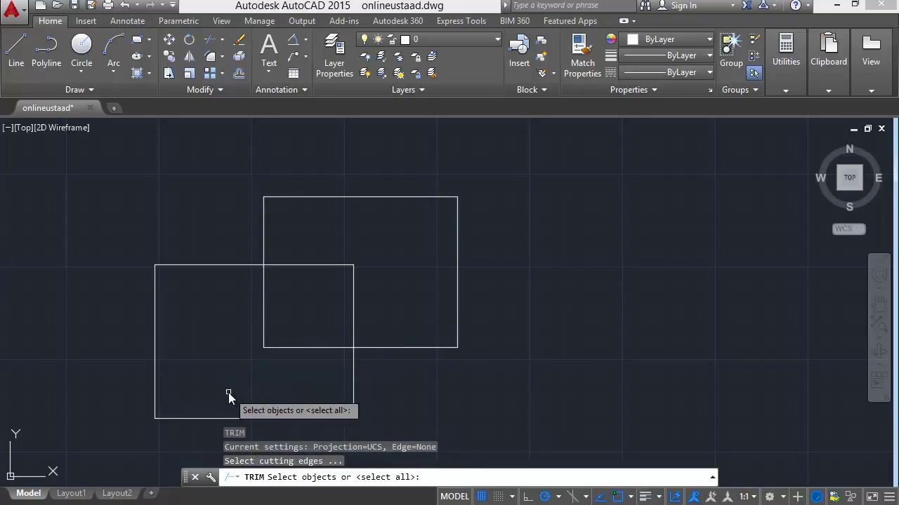
key("Return")
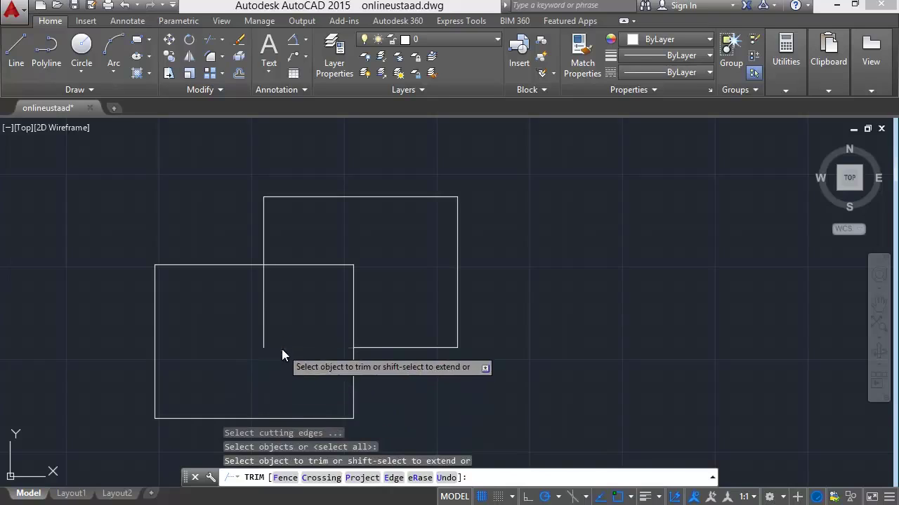
left_click(282, 348)
left_click(263, 330)
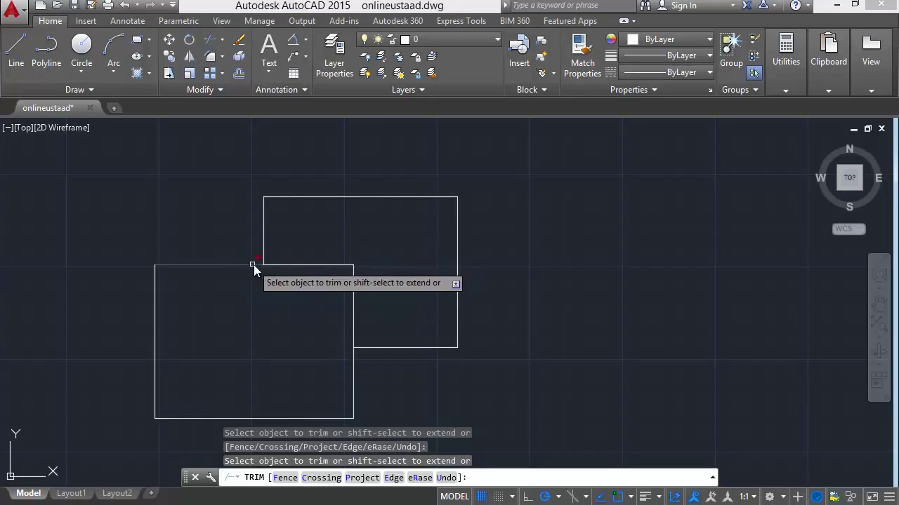
left_click(284, 266)
left_click(321, 281)
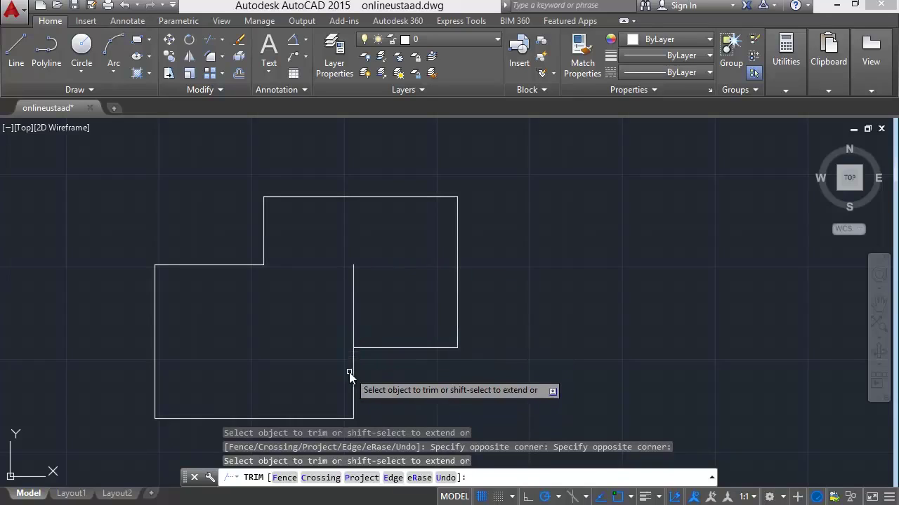
left_click(354, 325)
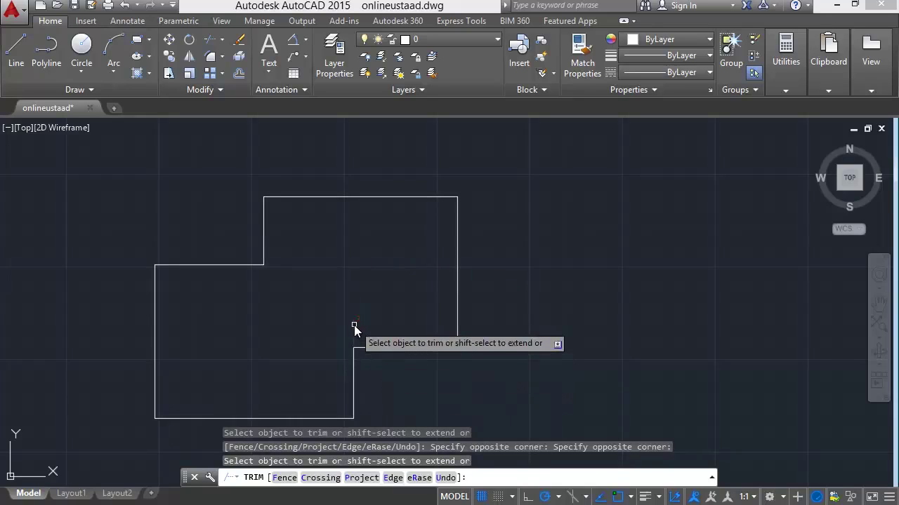
scroll(429, 392, "down", 2)
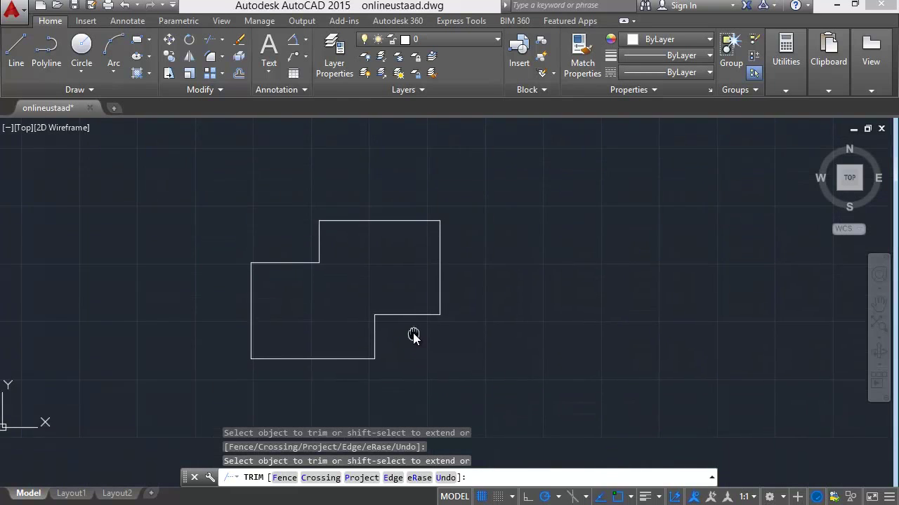
scroll(398, 322, "up", 4)
scroll(377, 328, "down", 4)
- Draw a large circle above the stepped outline, overlapping it
key("Escape")
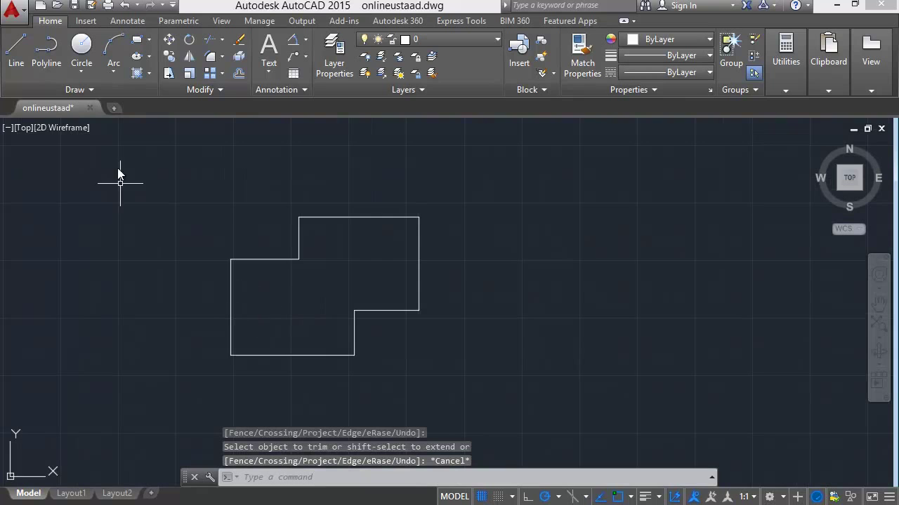
left_click(137, 40)
key("Escape")
left_click(479, 167)
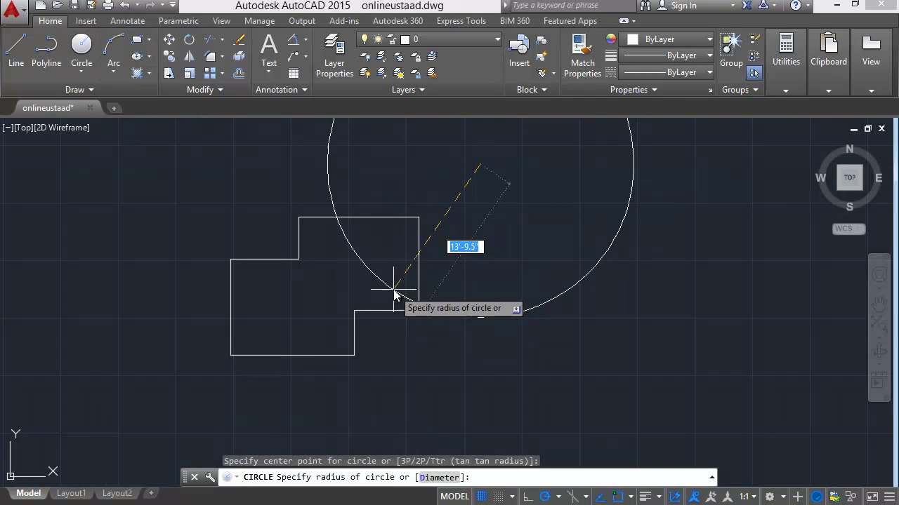
left_click(397, 278)
middle_click_drag(290, 297, 317, 396)
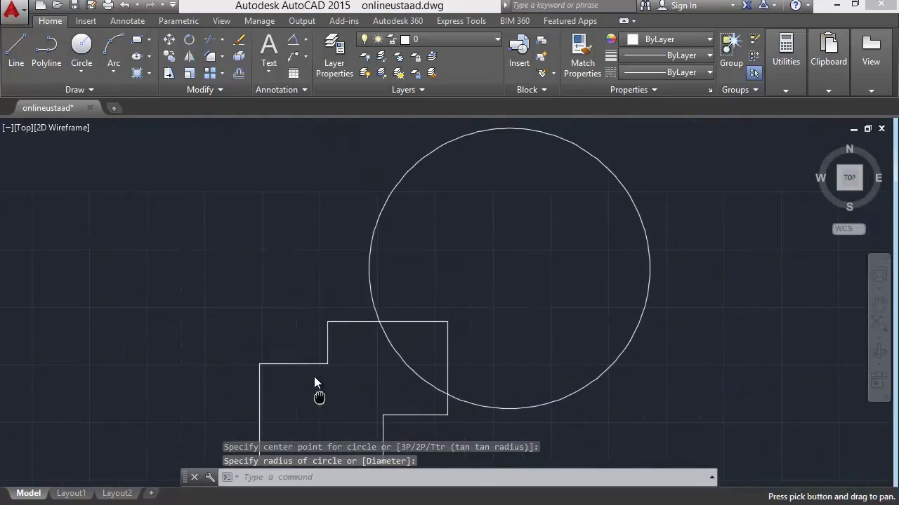
- Draw a small square overlapping the circle's upper-left side
left_click(137, 39)
left_click(336, 130)
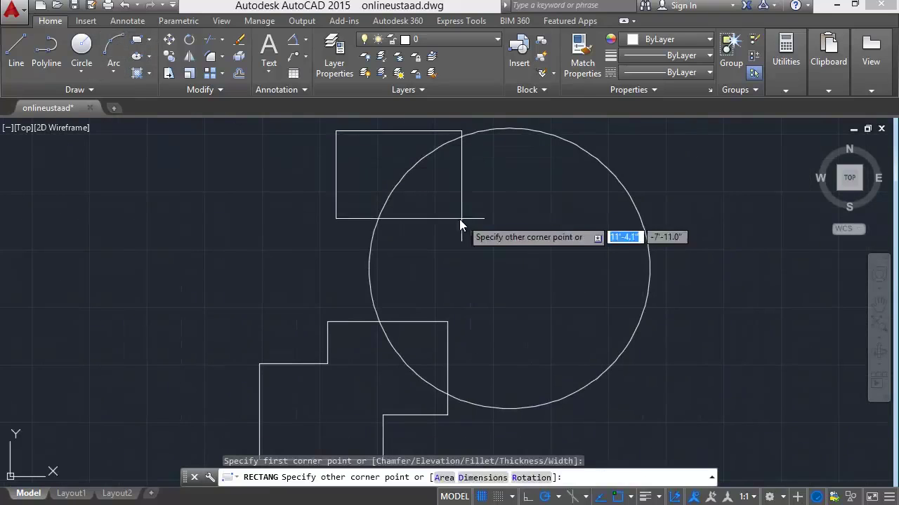
left_click(428, 223)
key("Escape")
- Draw a sloping line from outside the circle's upper right into the square
left_click(16, 48)
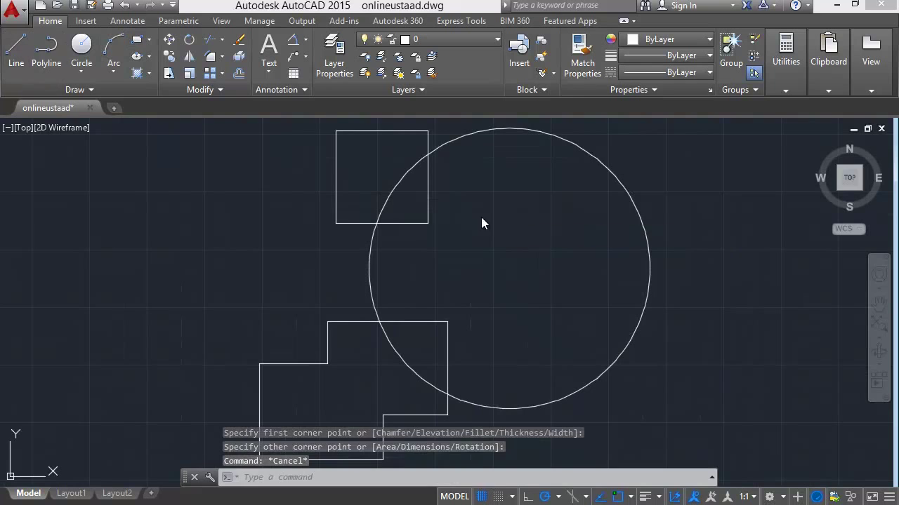
left_click(614, 143)
left_click(402, 201)
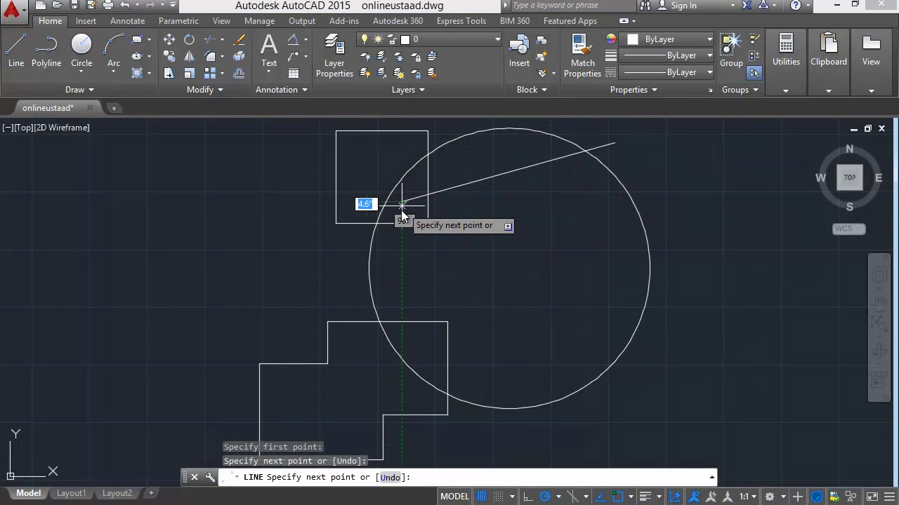
key("Escape")
middle_click_drag(222, 282, 152, 294)
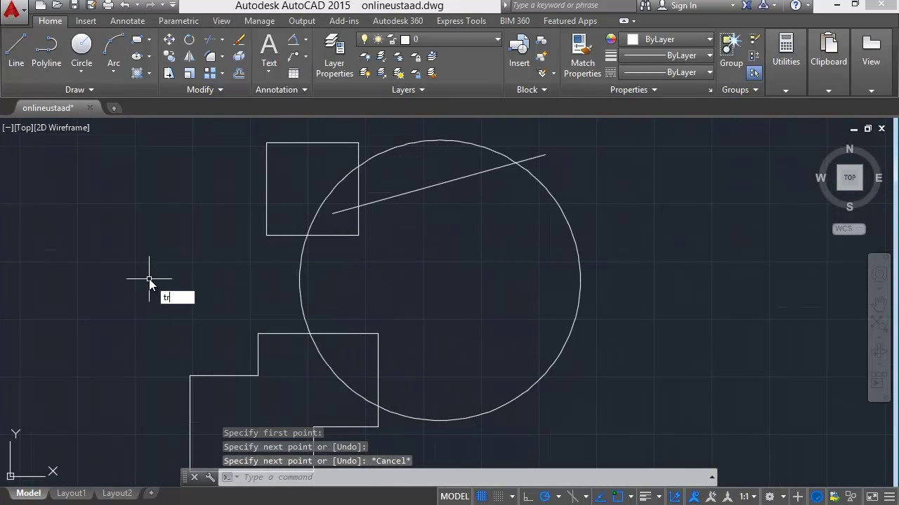
key("Return")
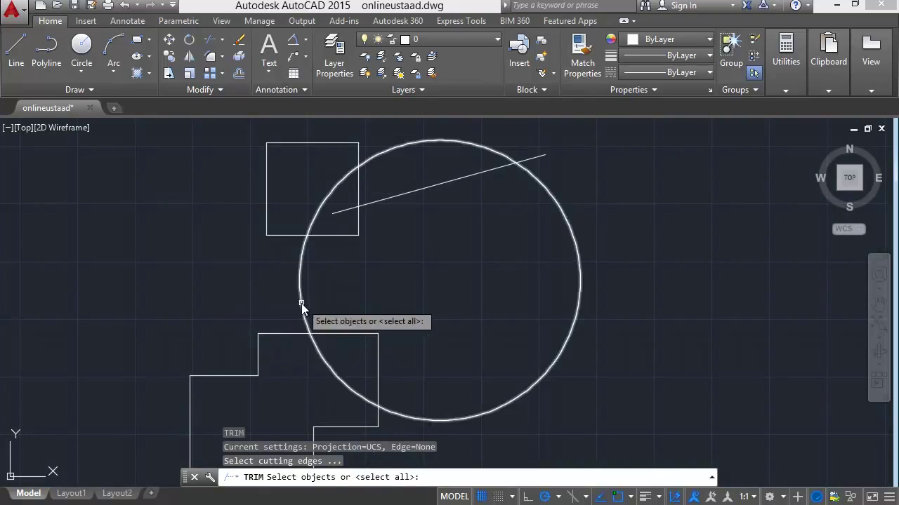
- Trim the circle arc and line part inside the square, plus the line end past the circle
key("Return")
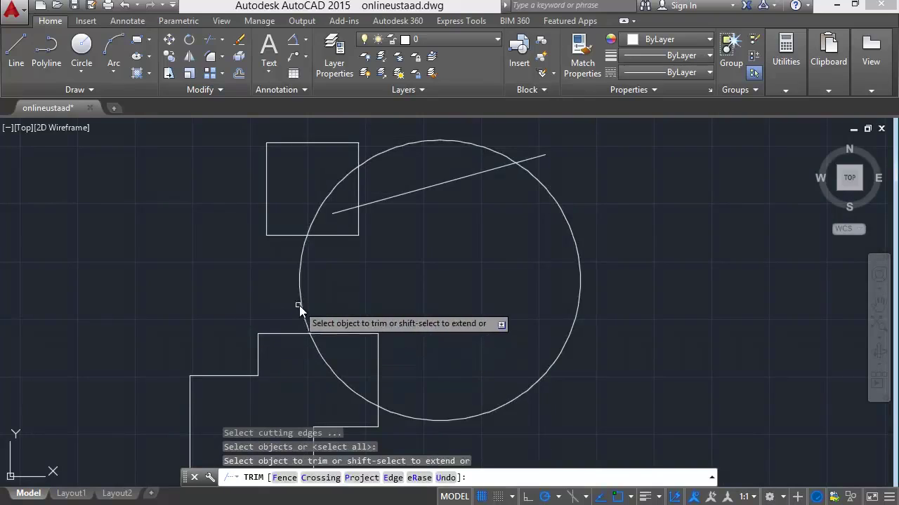
left_click(307, 219)
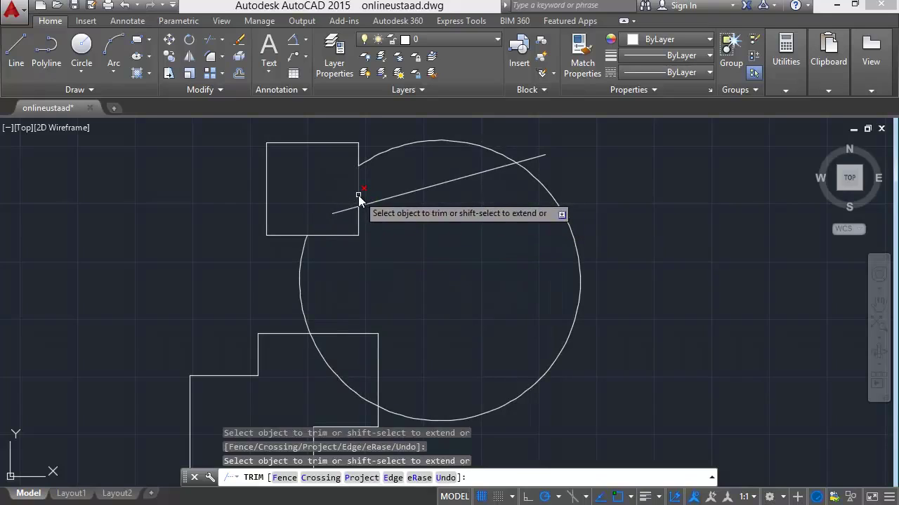
left_click(344, 212)
left_click(540, 159)
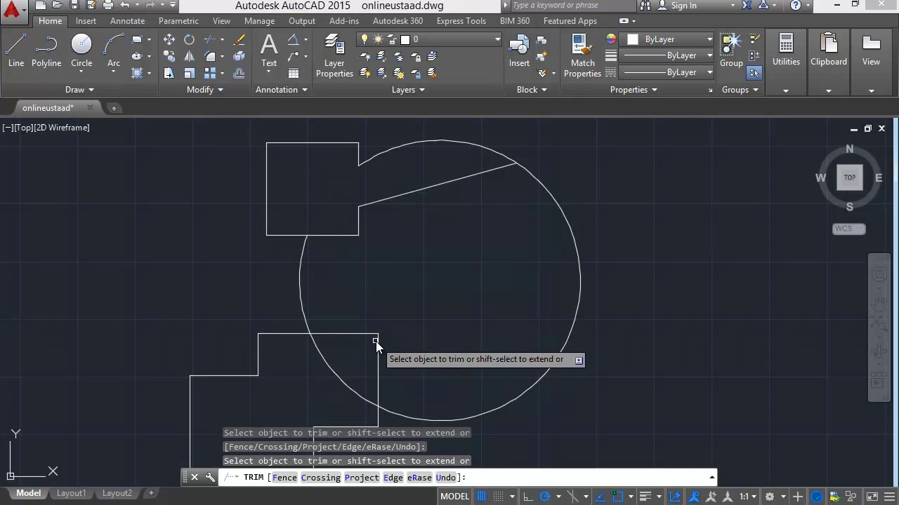
- Trim the outline edge lying inside the circle, then undo that trim
middle_click_drag(327, 365, 320, 304)
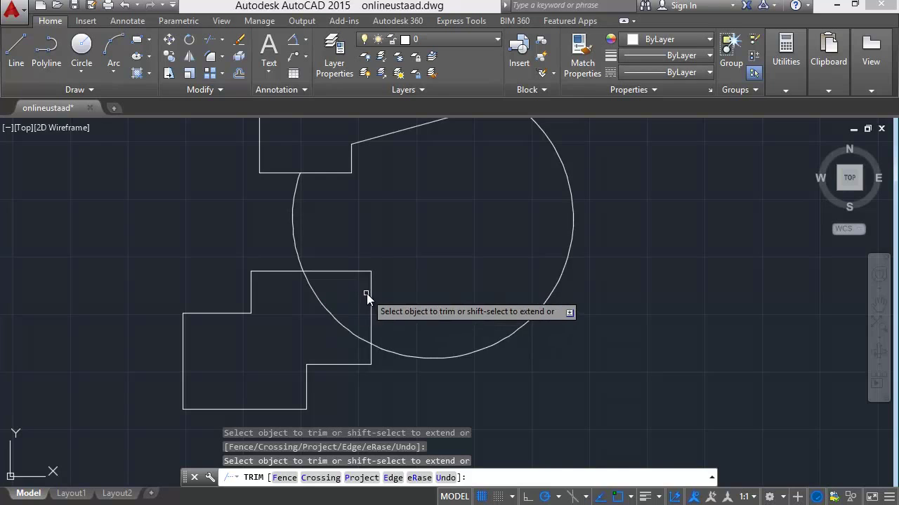
left_click(354, 270)
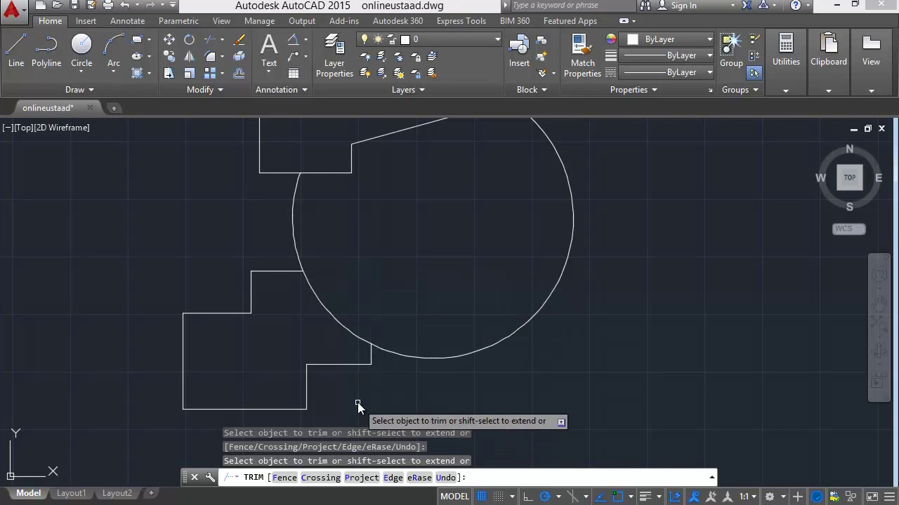
scroll(357, 403, "down", 2)
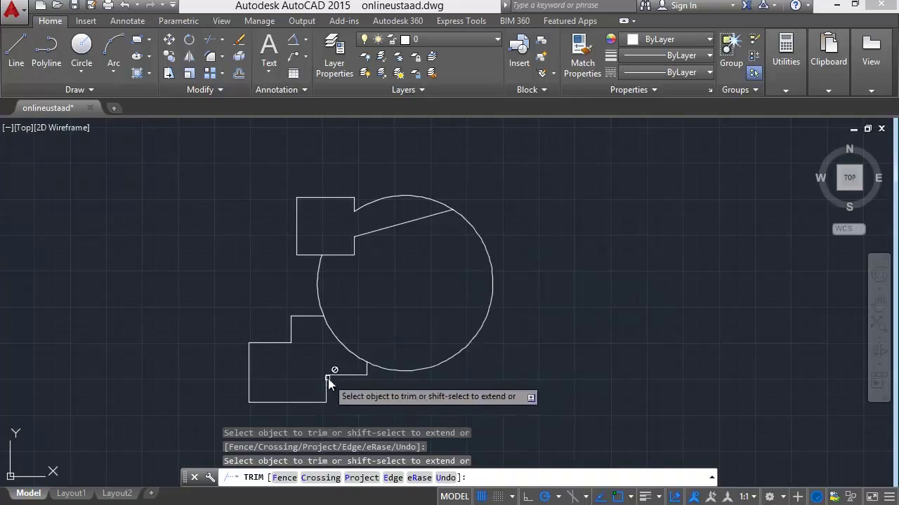
key("ctrl+z")
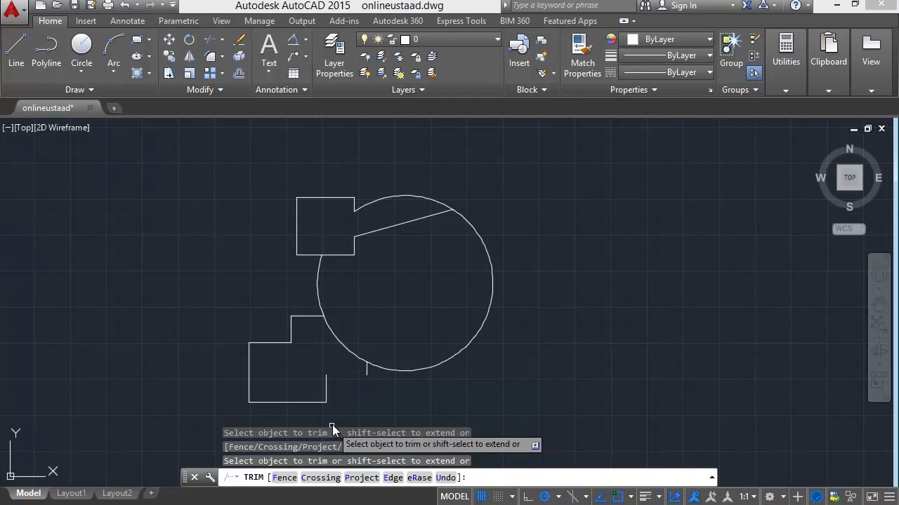
scroll(351, 388, "up", 2)
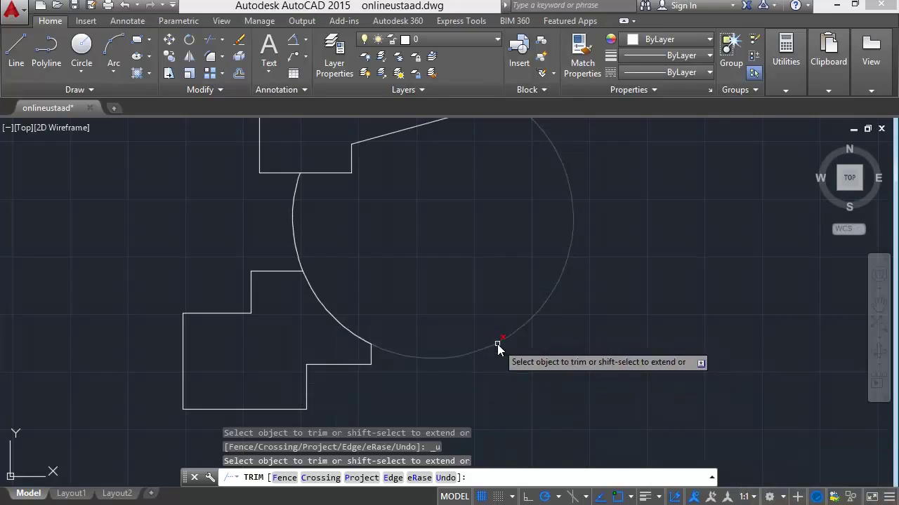
- Trim the circle's right part, undo it to restore the circle, and end trimming
middle_click_drag(497, 344, 496, 372)
left_click(496, 371)
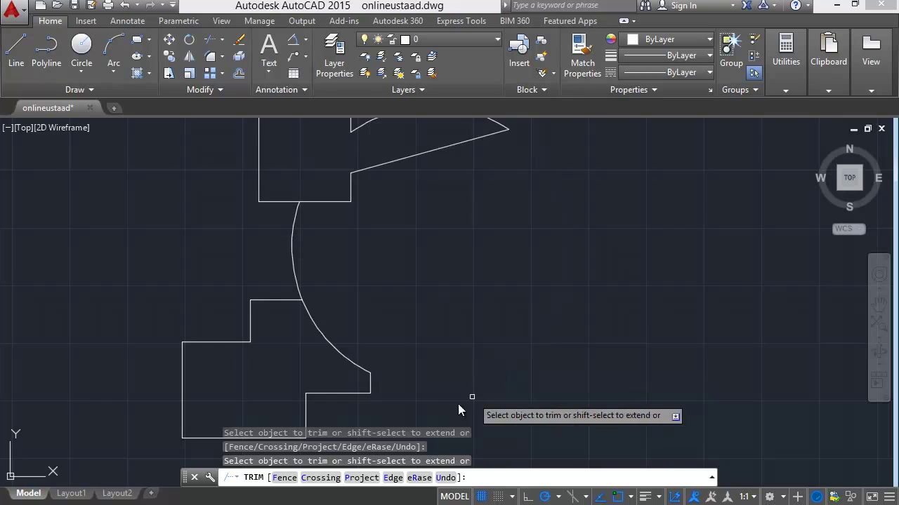
scroll(446, 397, "down", 2)
middle_click_drag(441, 354, 435, 325)
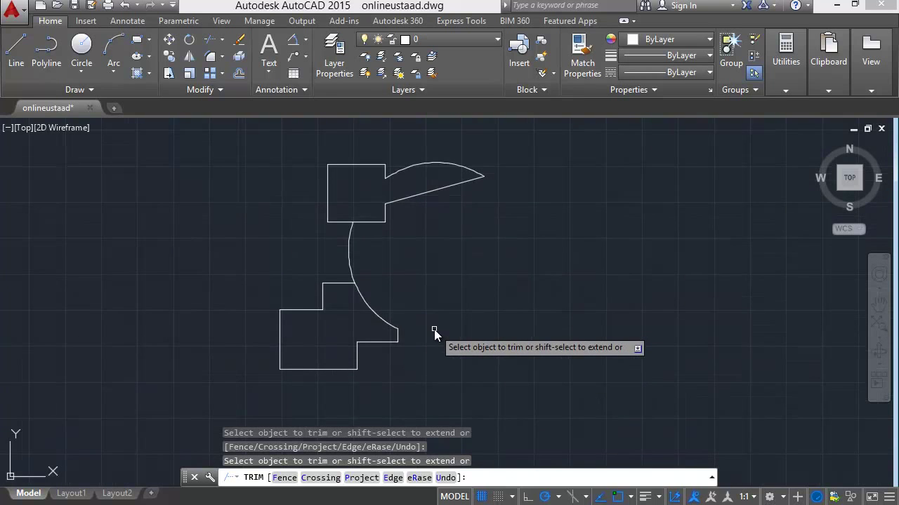
key("ctrl+z")
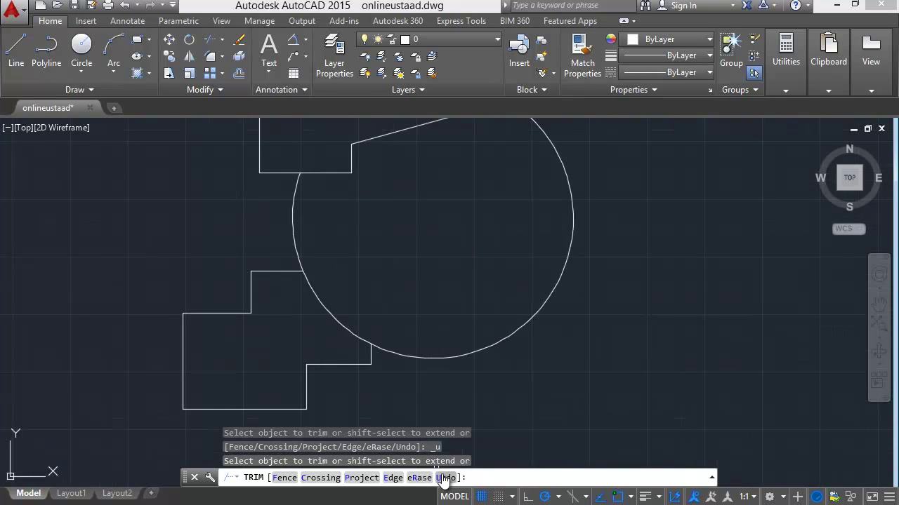
scroll(423, 320, "up", 1)
scroll(423, 320, "down", 1)
middle_click_drag(423, 320, 429, 330)
scroll(410, 387, "down", 1)
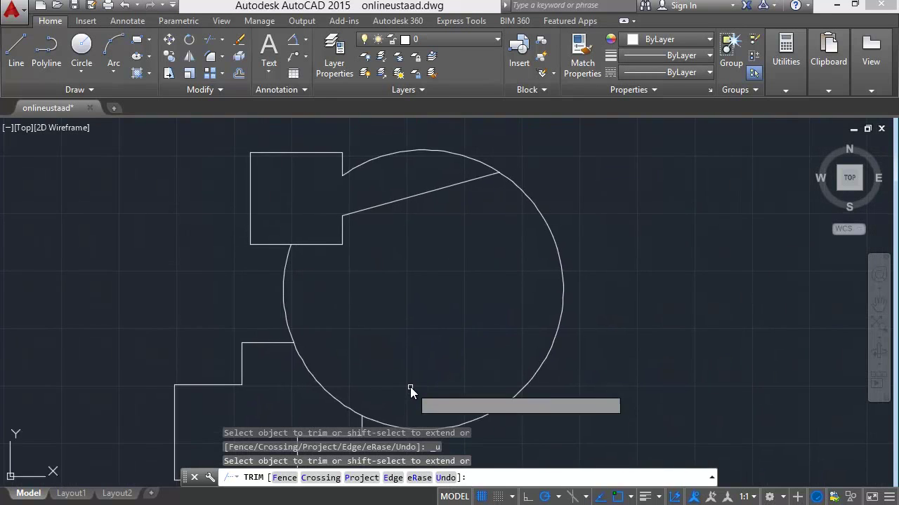
middle_click_drag(406, 376, 381, 268)
key("Escape")
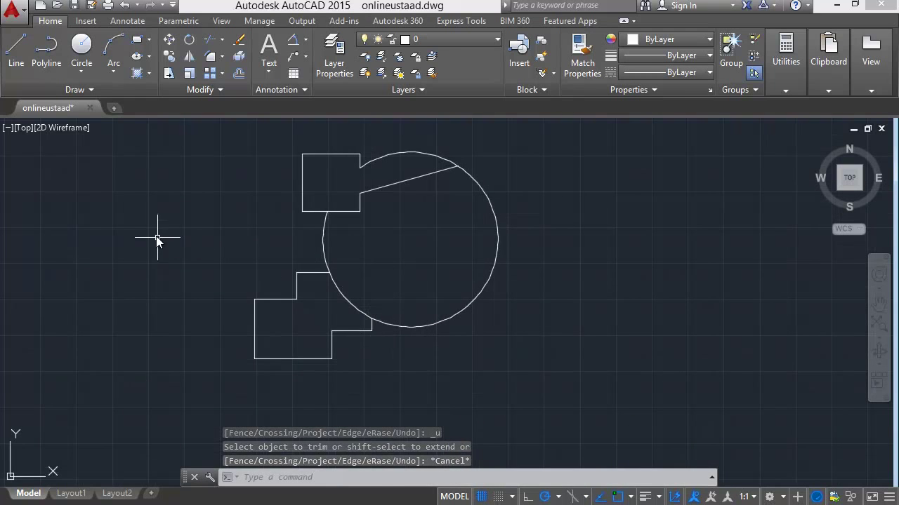
middle_click_drag(157, 239, 261, 236)
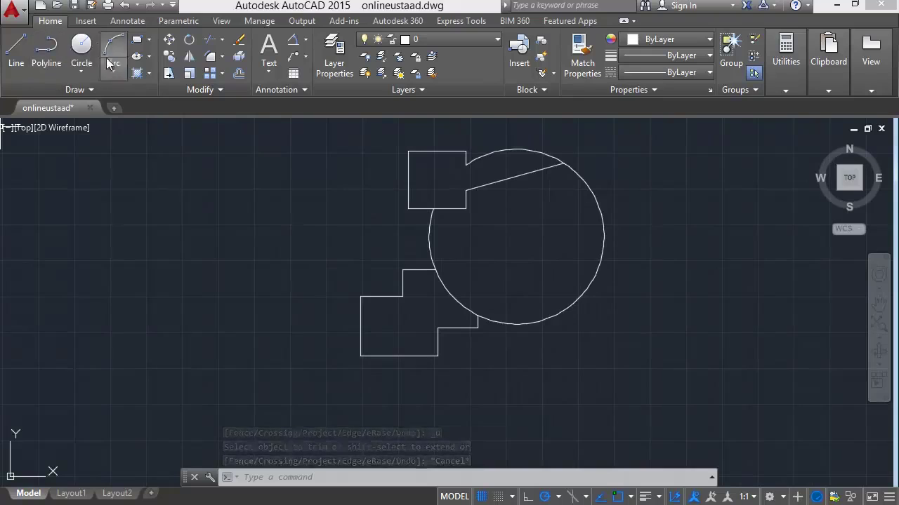
- Draw a four-segment line shape left of the circle, its sloped top stopping short of the left edge
left_click(15, 46)
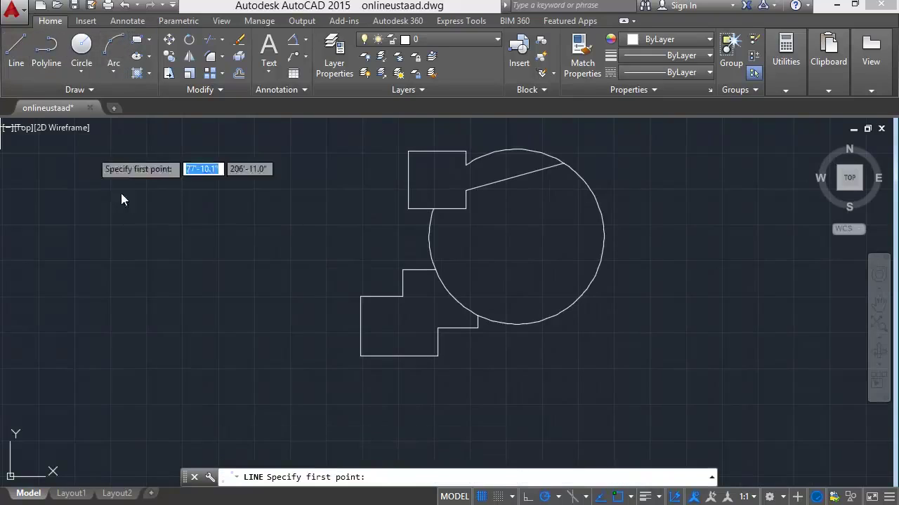
left_click(167, 198)
left_click(167, 378)
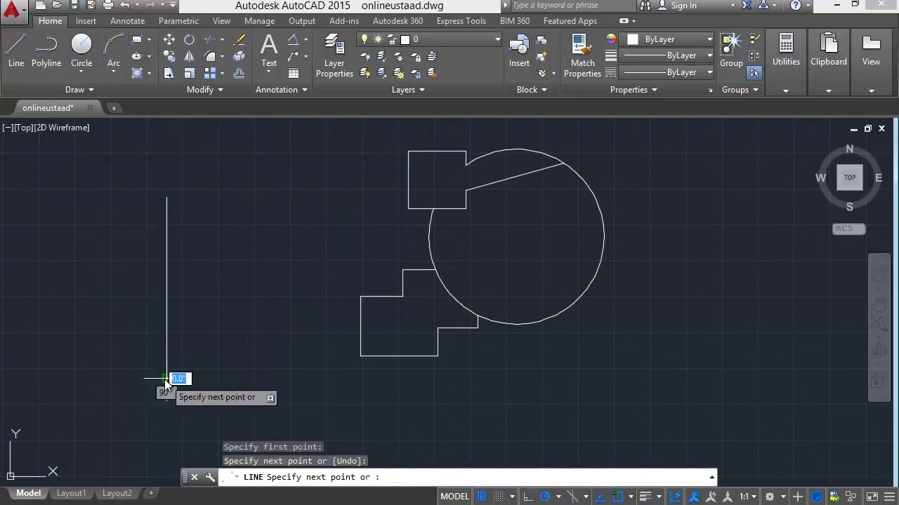
left_click(341, 378)
left_click(352, 180)
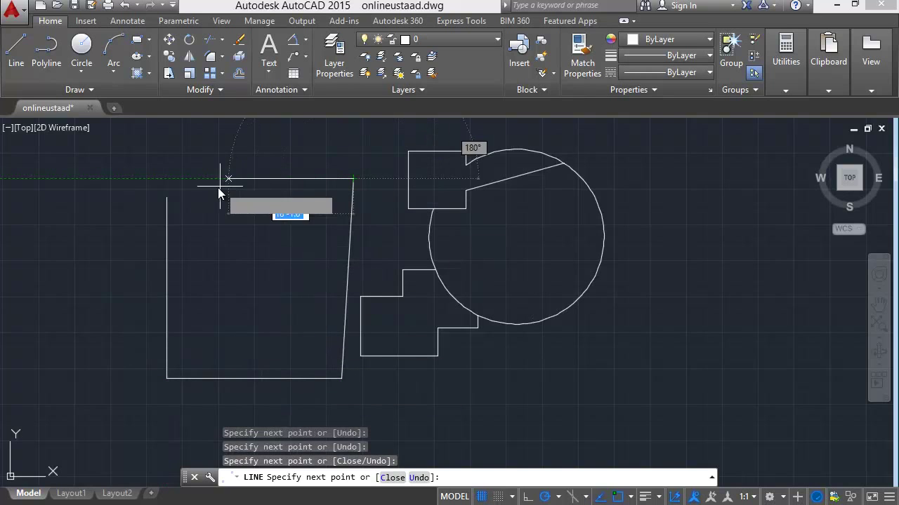
left_click(193, 218)
key("Escape")
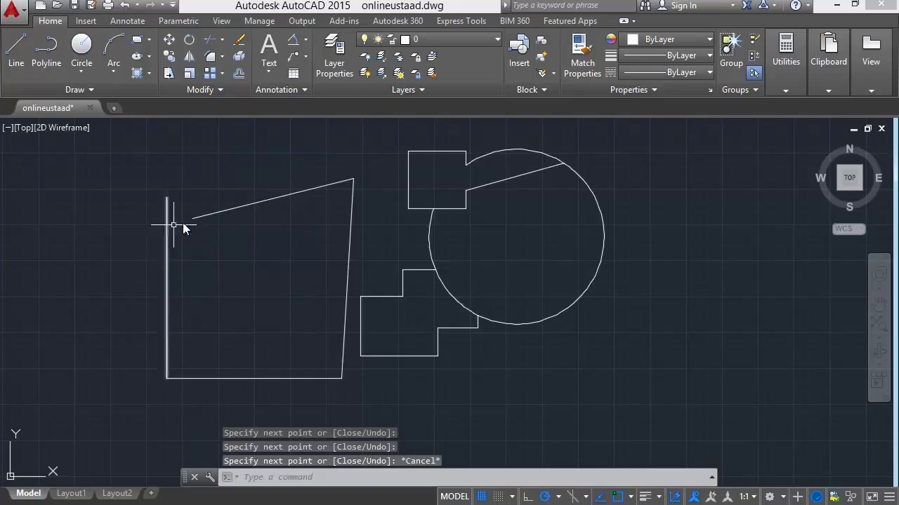
left_click(222, 40)
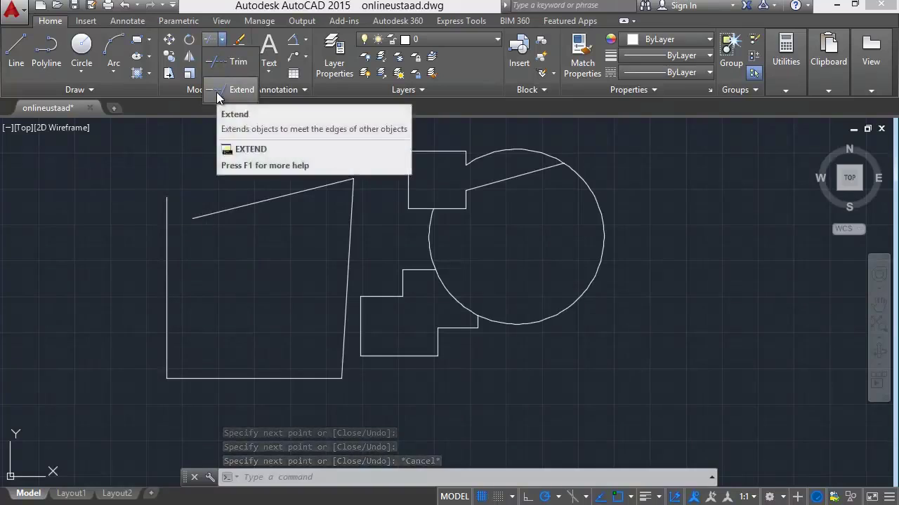
- Extend the sloped top line left to the vertical edge and right to the square's corner
left_click(217, 91)
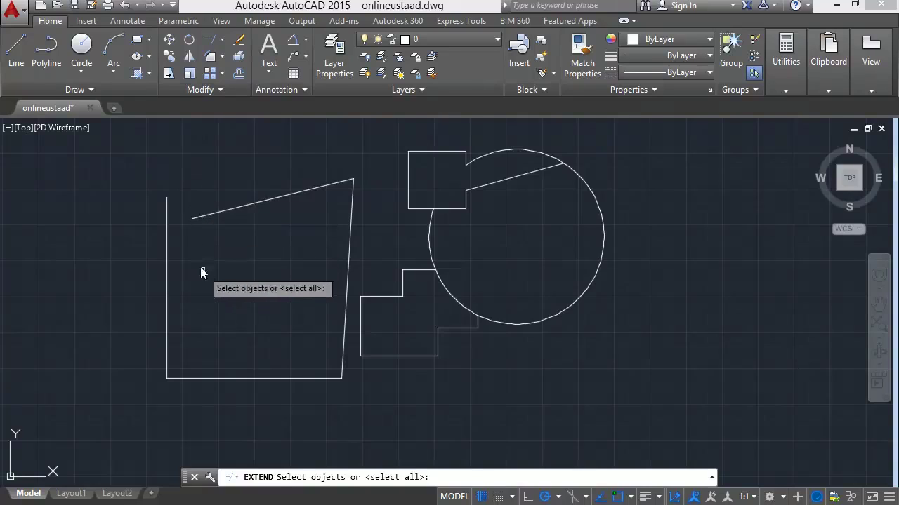
key("Return")
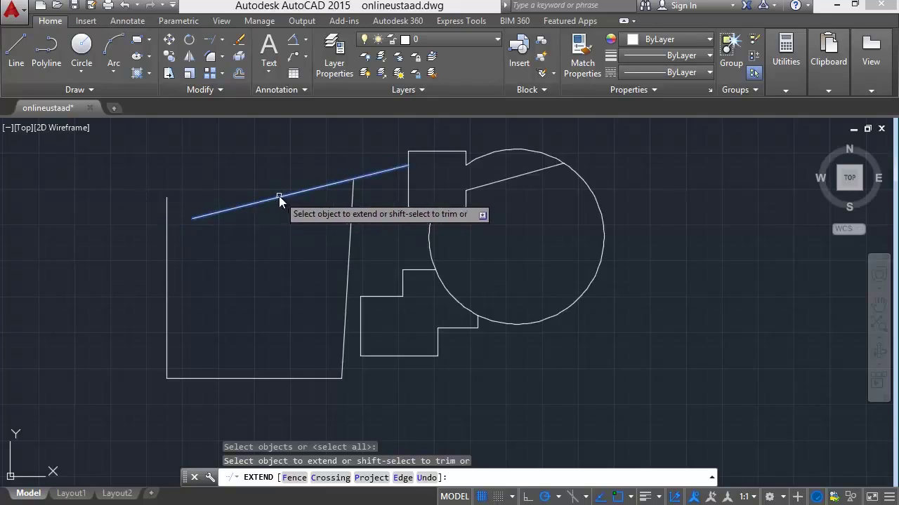
left_click(346, 181)
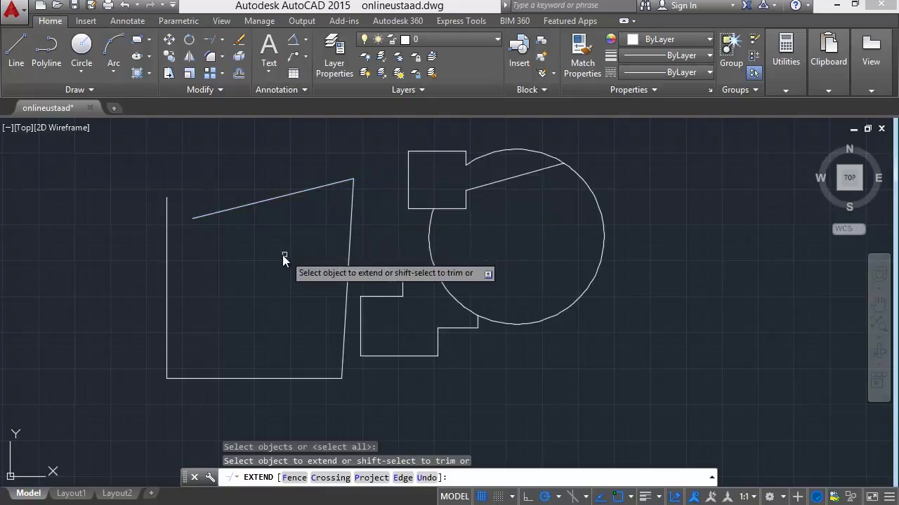
left_click(231, 212)
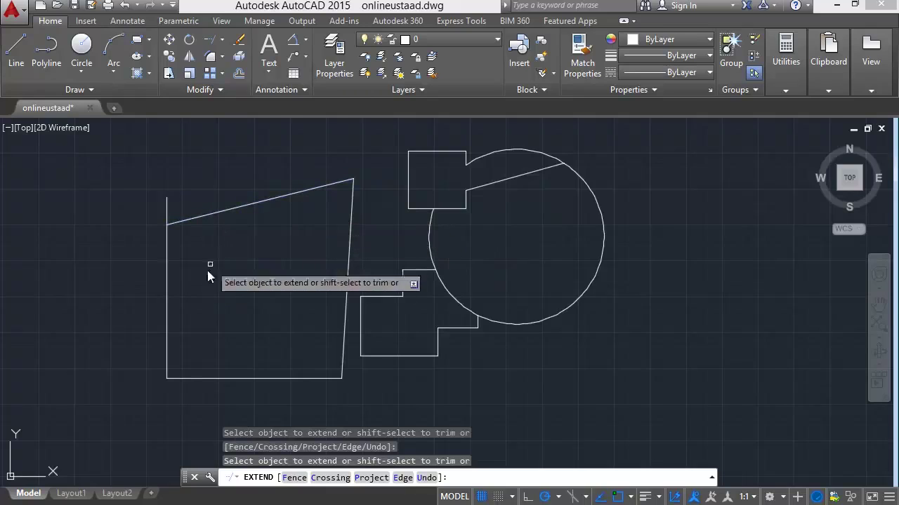
left_click(177, 224)
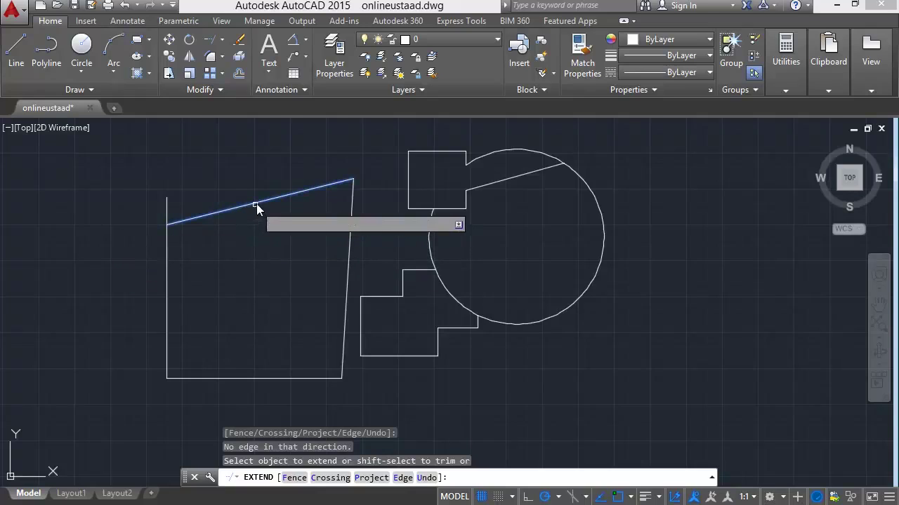
left_click(298, 196)
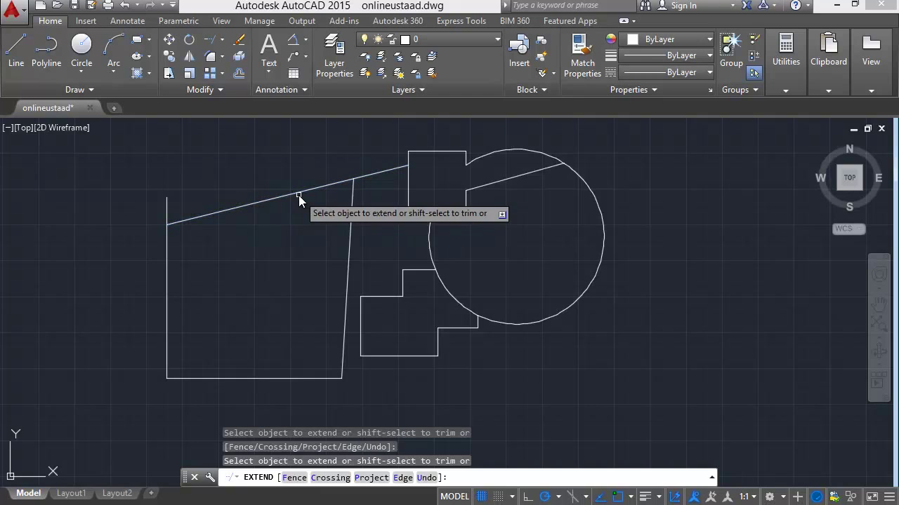
left_click(318, 189)
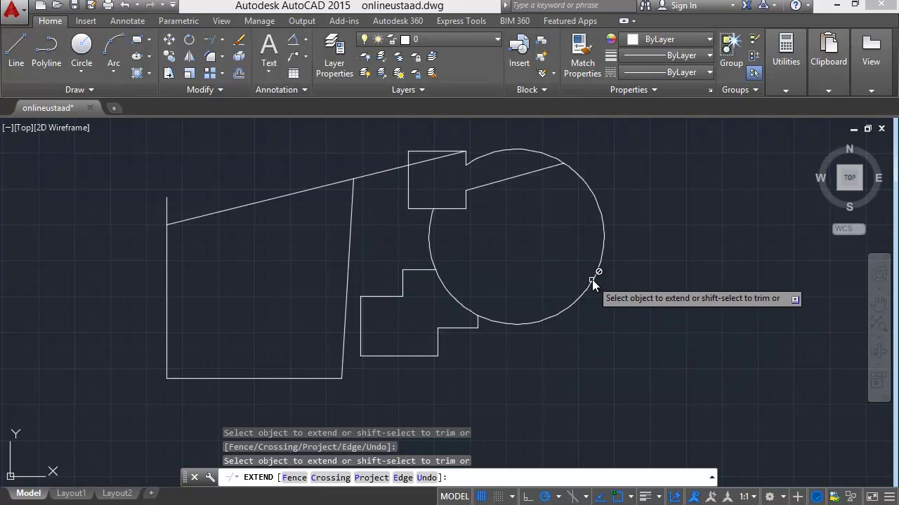
- Extend the inner lines to meet the circle, the square, the outer edge and the bottom line
left_click(416, 269)
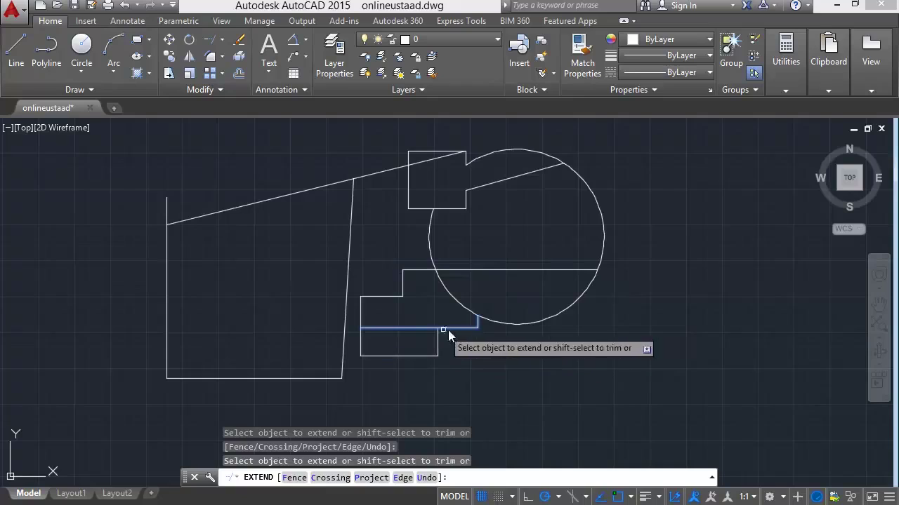
left_click(476, 330)
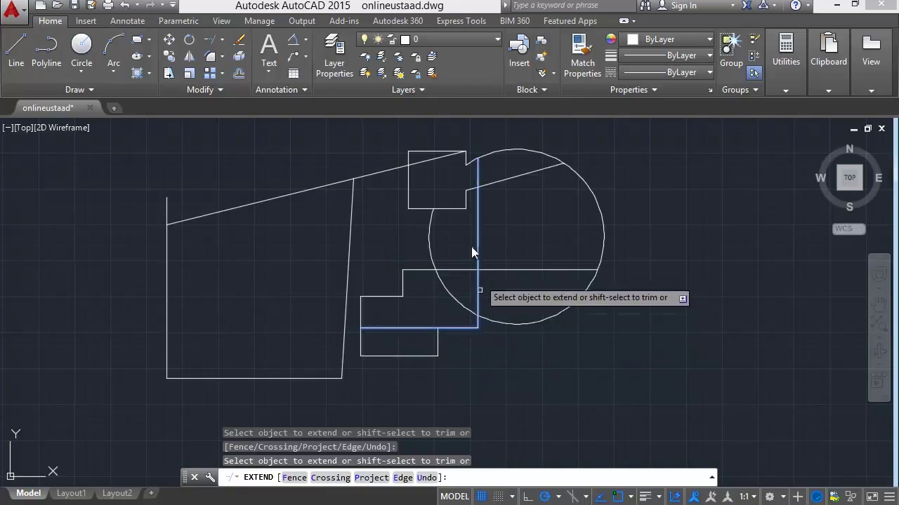
left_click(476, 230)
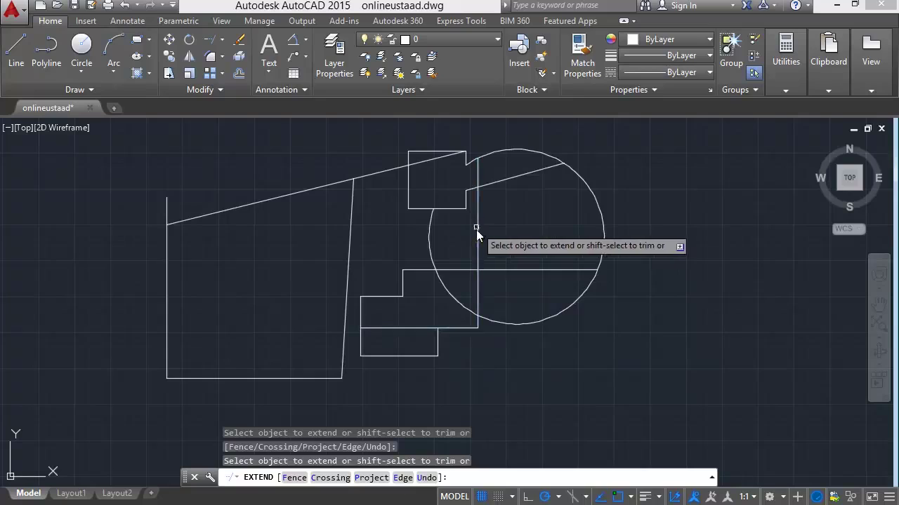
left_click(438, 339)
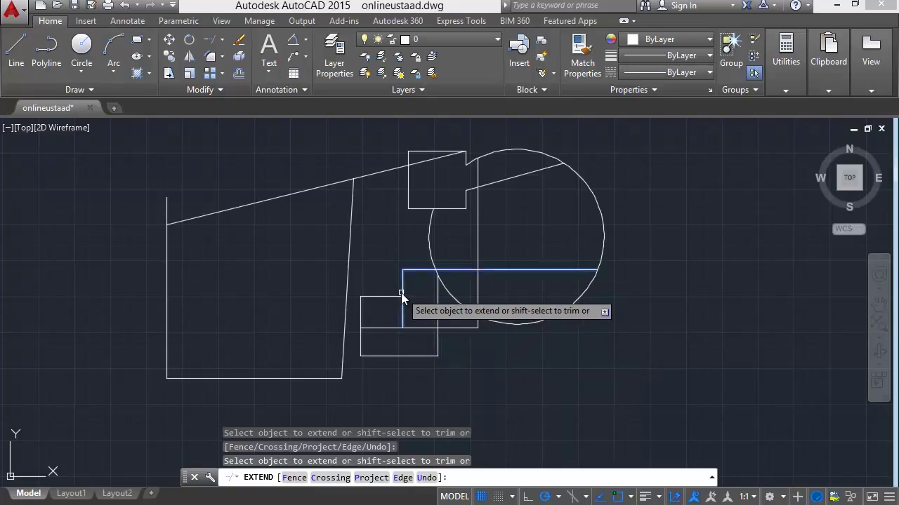
left_click(399, 325)
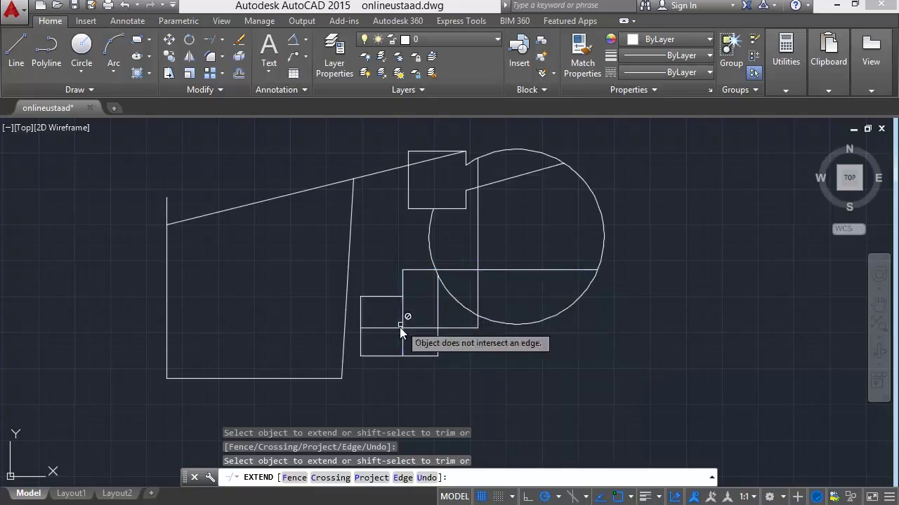
left_click(356, 330)
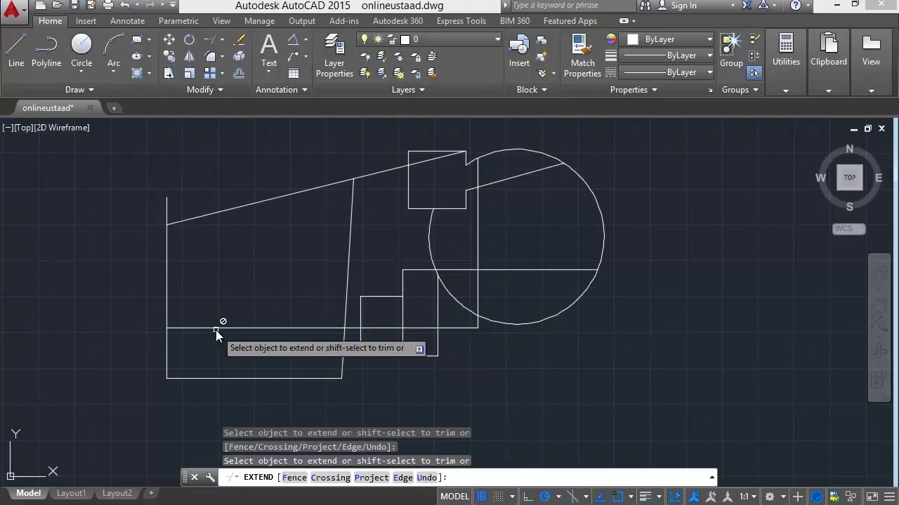
left_click(345, 327)
left_click(362, 317)
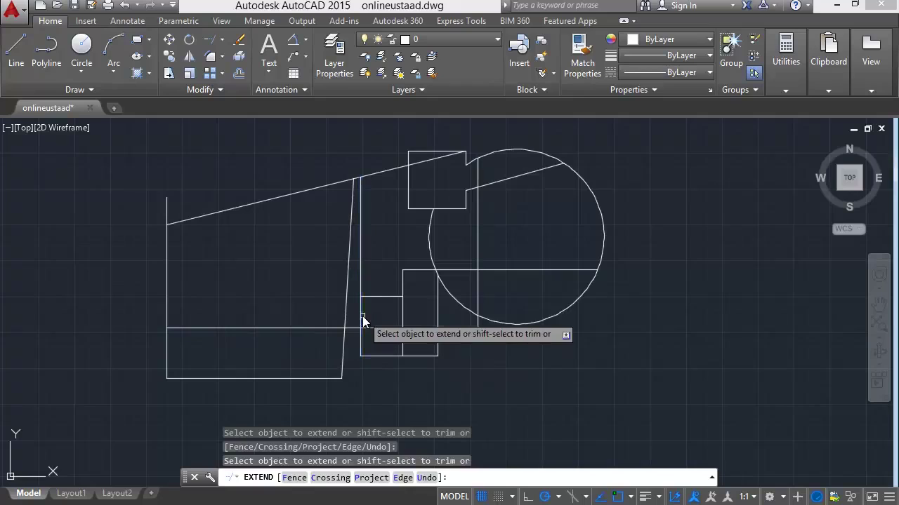
left_click(402, 288)
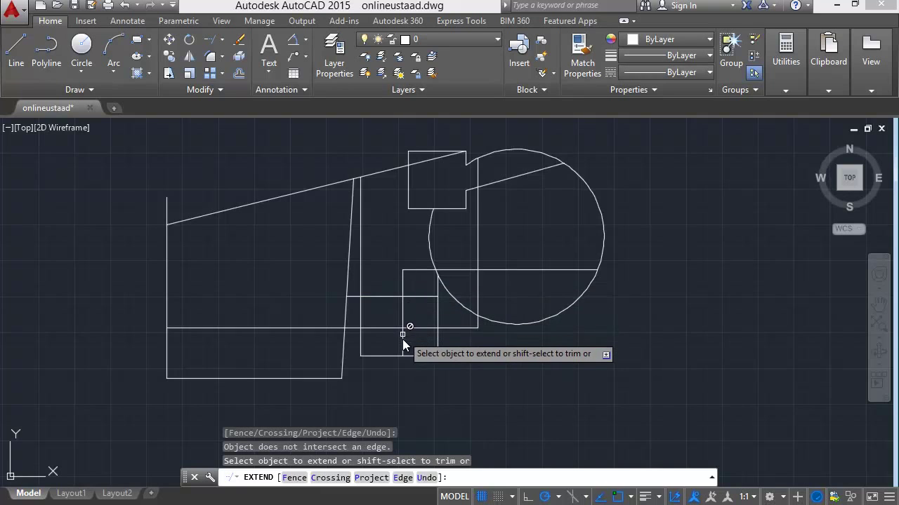
left_click(418, 270)
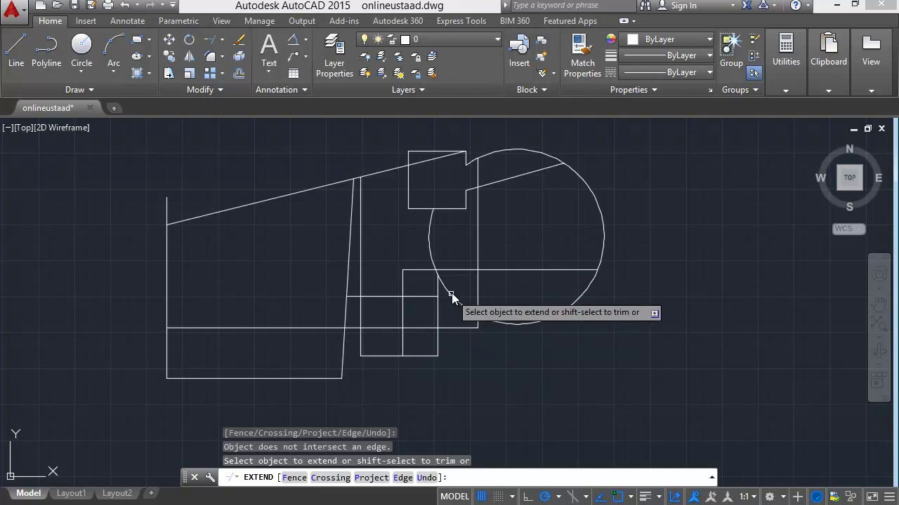
- Extend horizontal lines right to the circle and vertical lines up to the sloped line and square's top
left_click(427, 298)
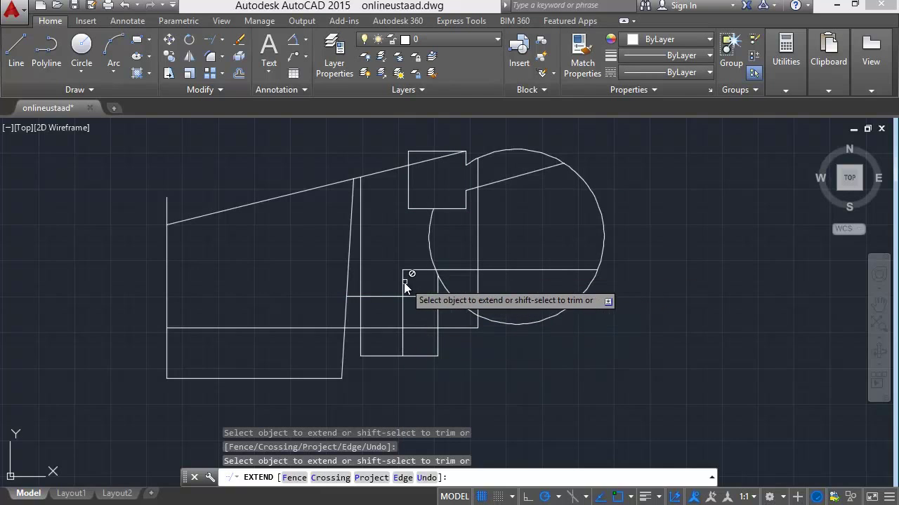
left_click(438, 286)
left_click(439, 243)
left_click(437, 210)
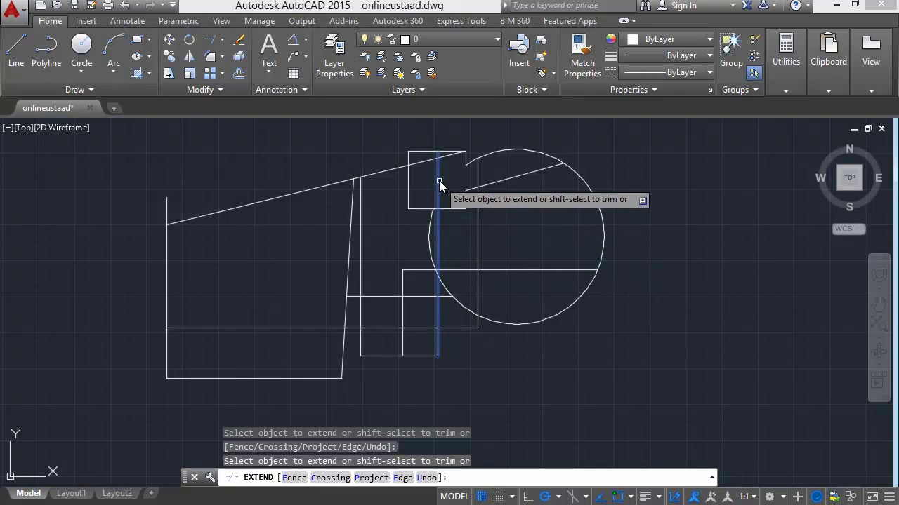
left_click(442, 169)
left_click(435, 180)
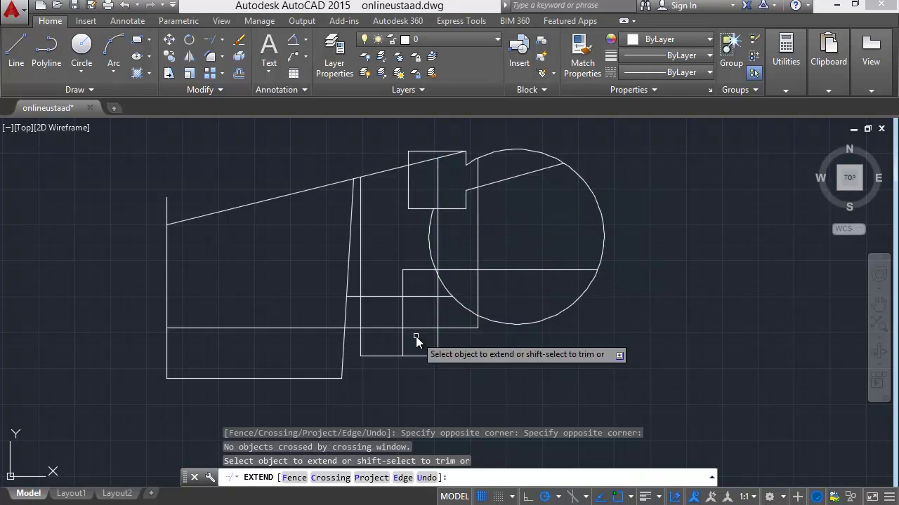
left_click(436, 182)
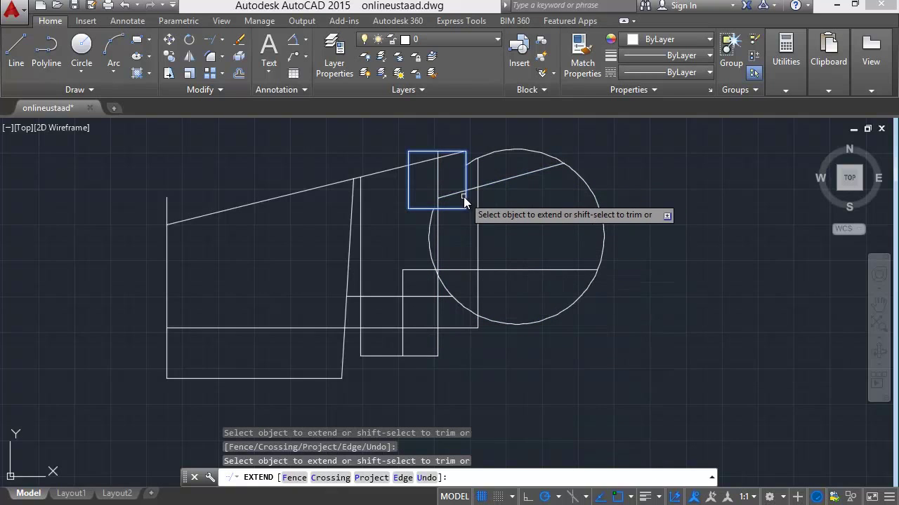
- Extend the lower sloped line left to the outer edge and a vertical line up to the horizontal line
left_click(398, 212)
left_click(330, 230)
left_click(366, 225)
left_click(327, 229)
left_click(369, 223)
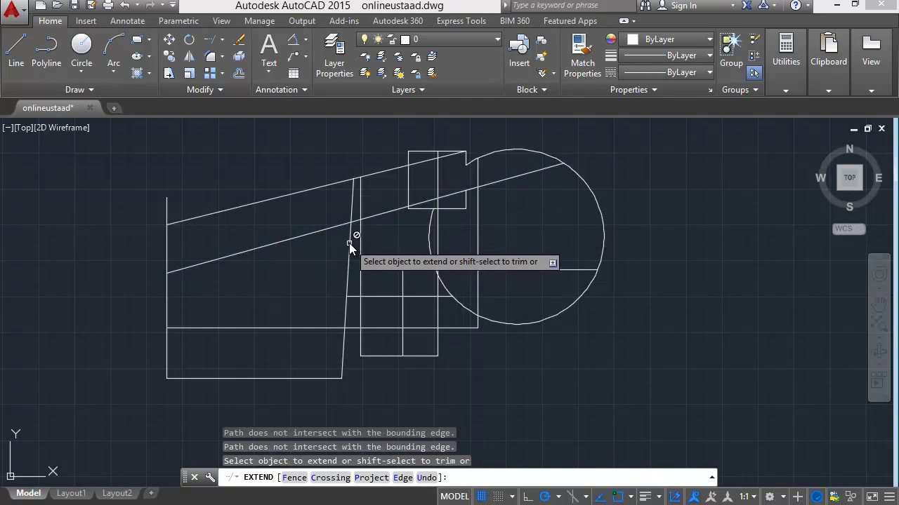
left_click(402, 277)
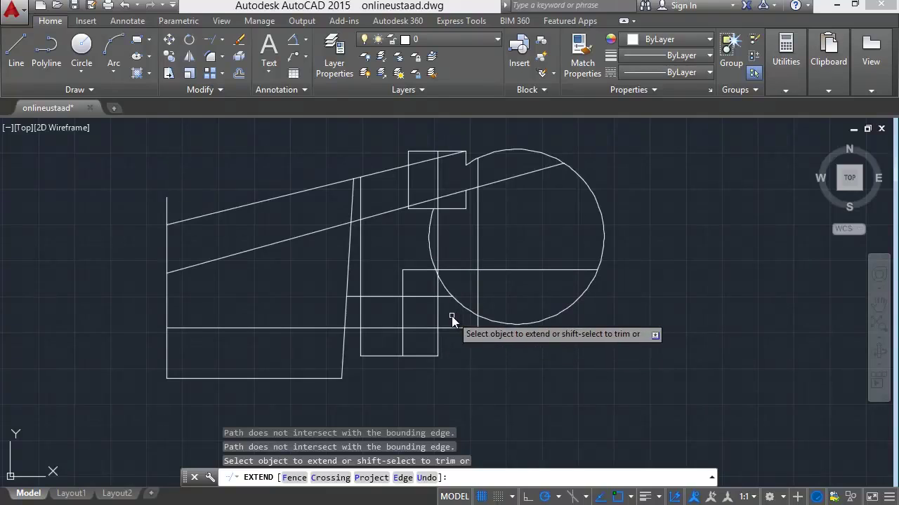
key("Escape")
- Trim away the vertical line pieces inside the circle
type("ts or")
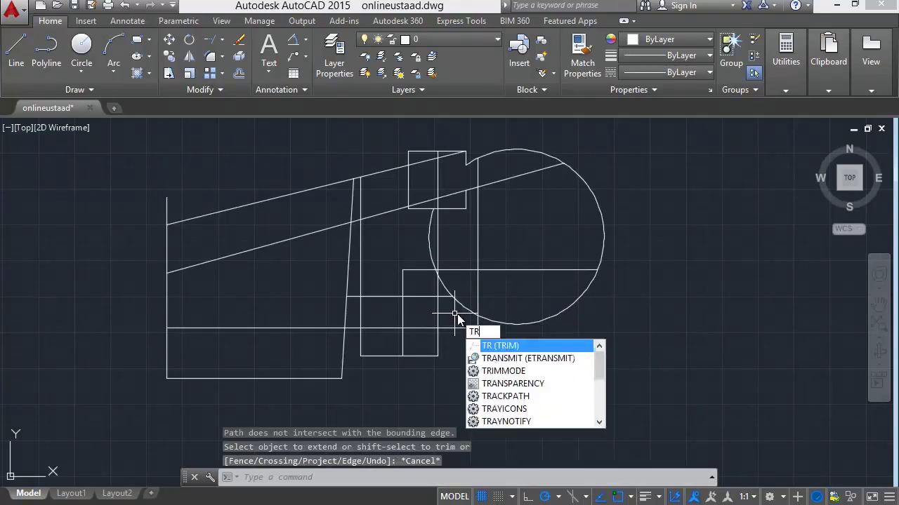
key("Return")
key("Return")
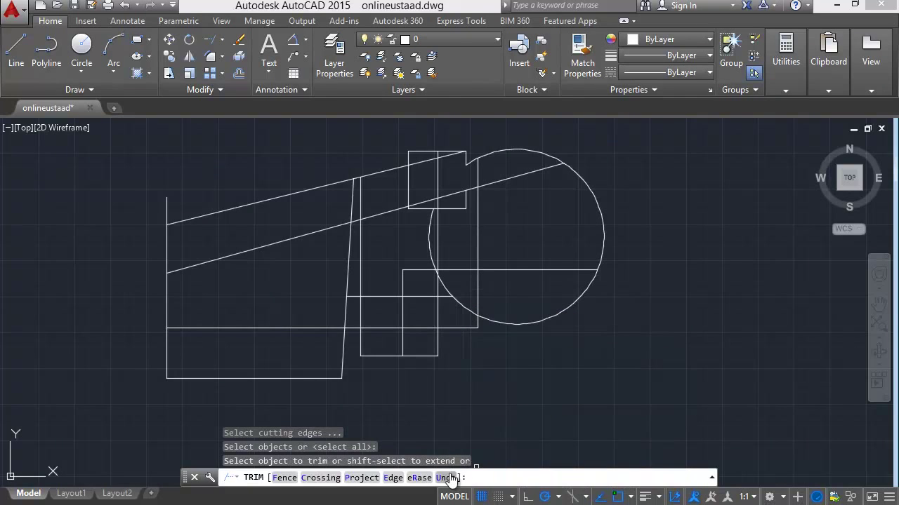
left_click(480, 300)
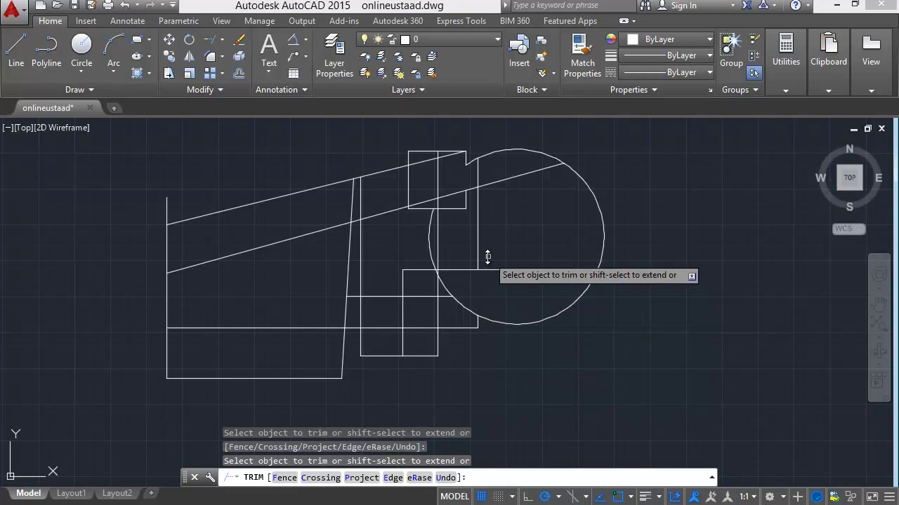
left_click(436, 247)
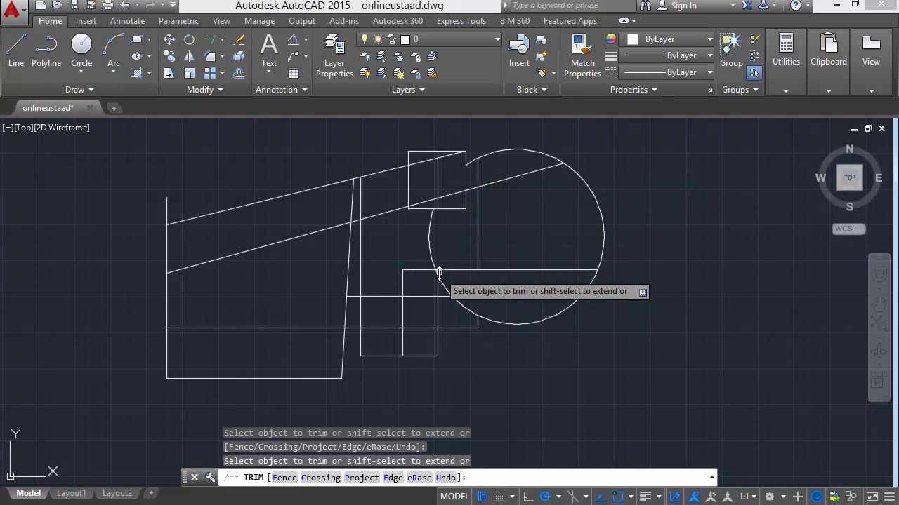
scroll(439, 273, "up", 2)
scroll(439, 273, "up", 2)
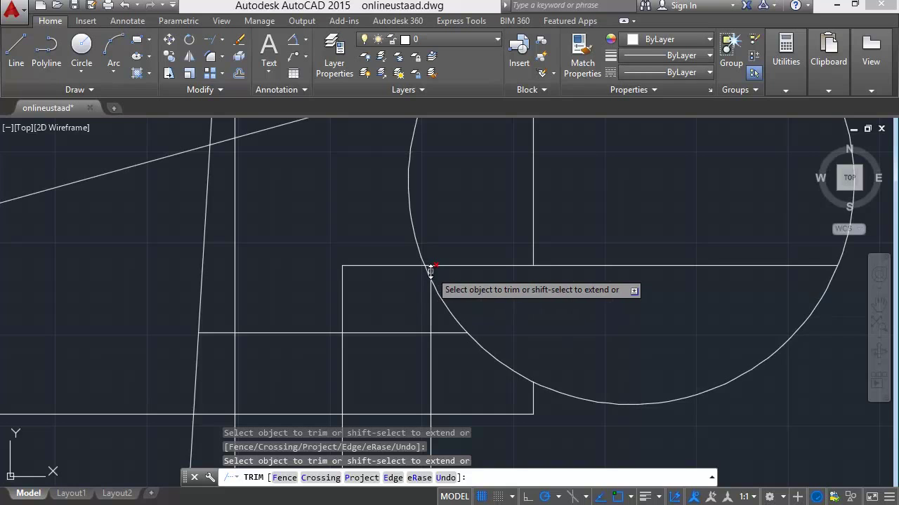
scroll(420, 325, "down", 4)
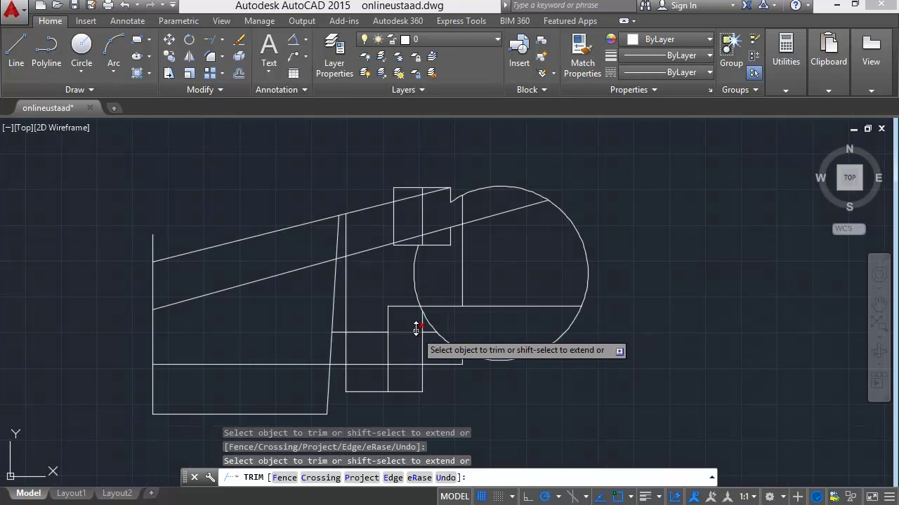
scroll(421, 311, "up", 4)
- Trim the short piece between the line and the arc, then save onlineustaad.dwg
left_click(417, 312)
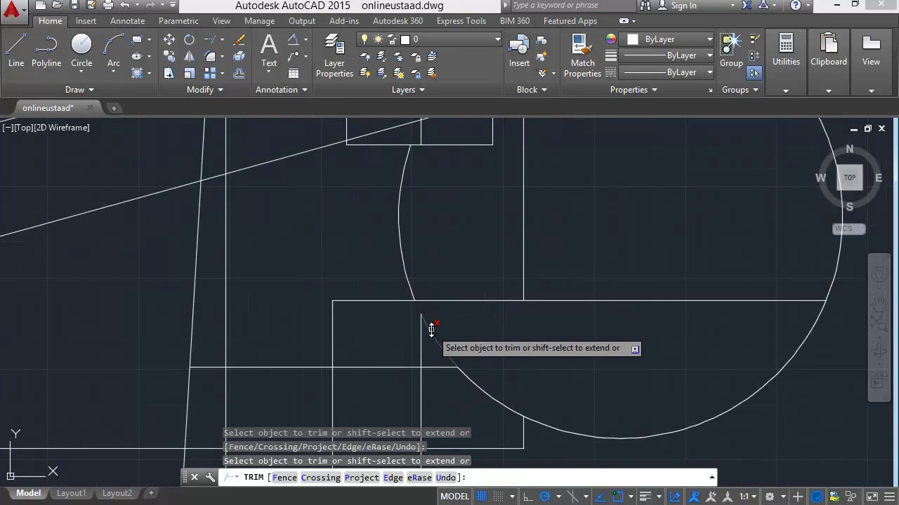
scroll(411, 361, "down", 2)
scroll(409, 363, "down", 2)
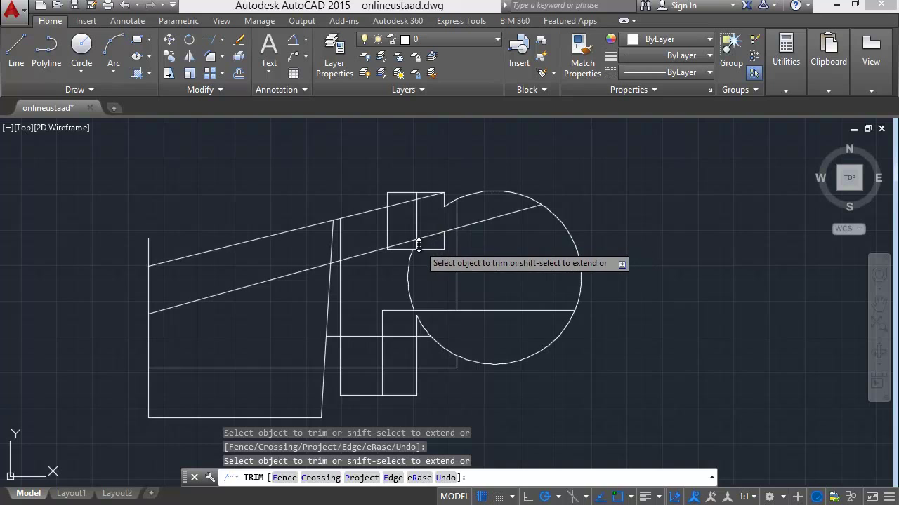
scroll(414, 332, "down", 1)
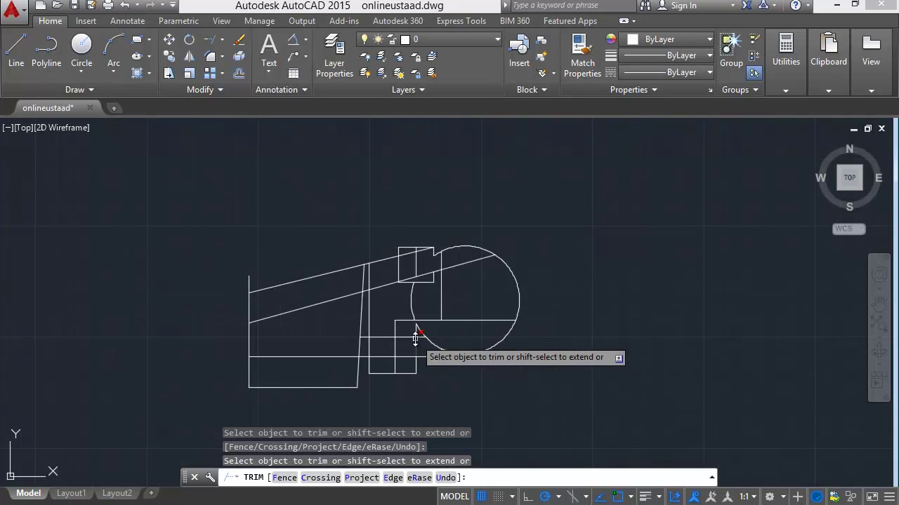
scroll(413, 334, "up", 1)
scroll(411, 323, "down", 1)
scroll(400, 271, "up", 1)
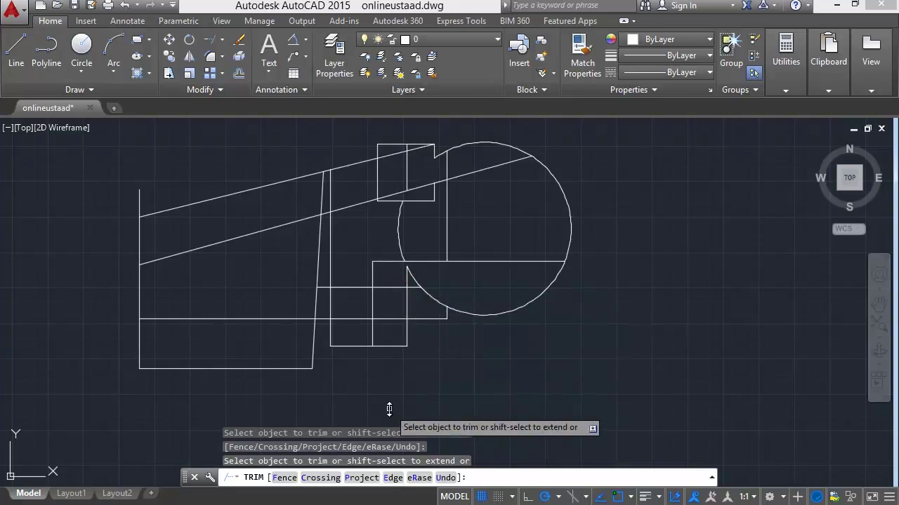
key("Escape")
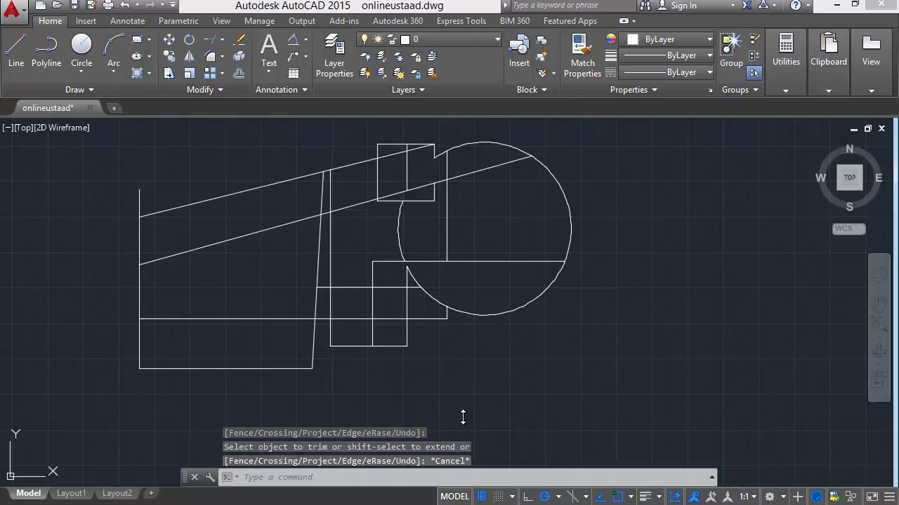
key("ctrl+s")
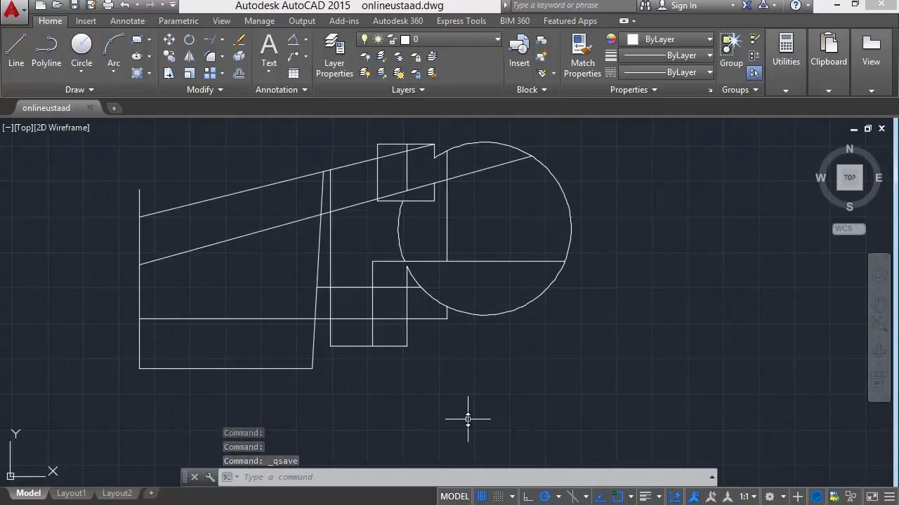
- Return to the Windows desktop, leaving only the wallpaper and icons visible
key("super+d")
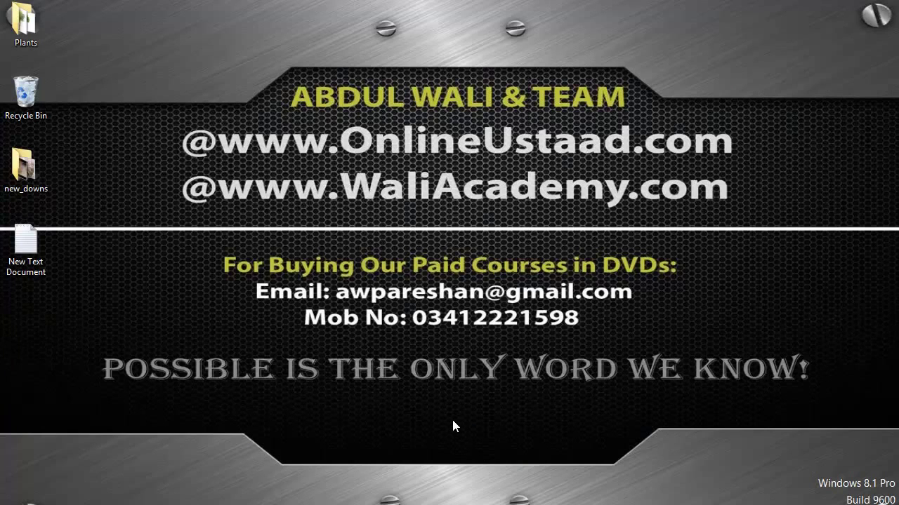